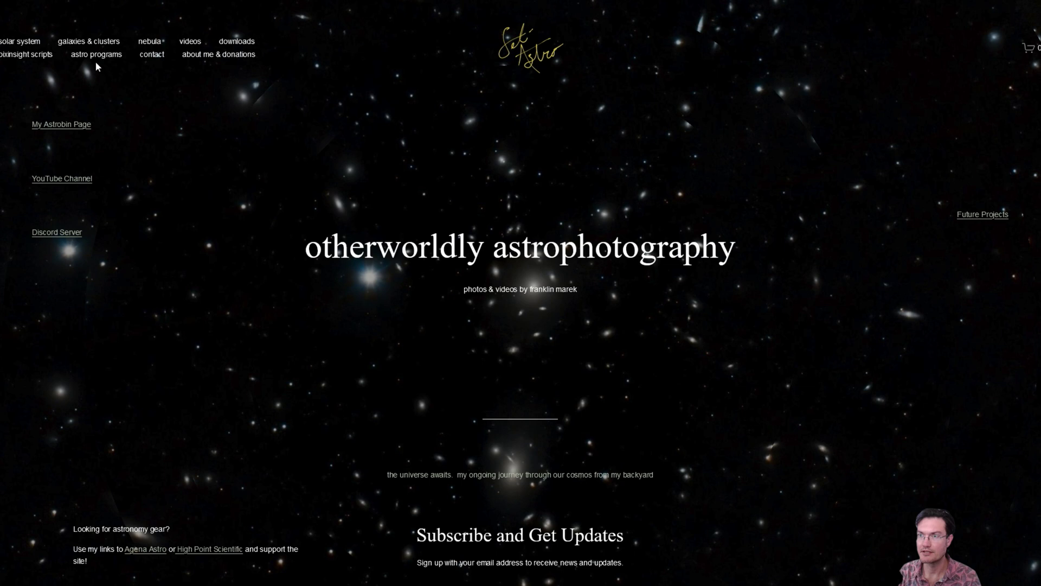
Open the Seti Astro's Suite page from the site's astro programs menu and launch the V2.3 app
mouse_move(95, 63)
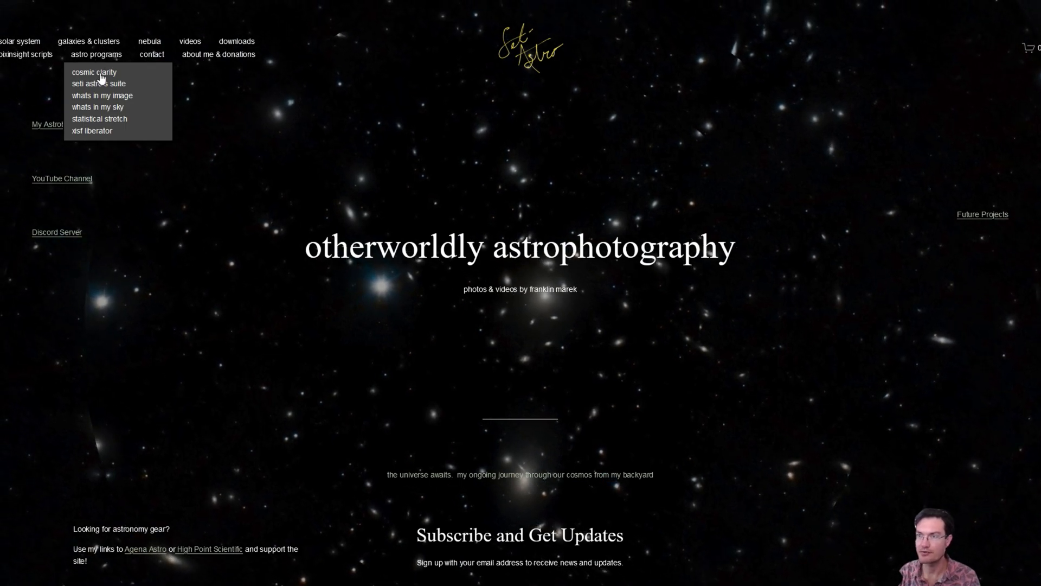
click(102, 84)
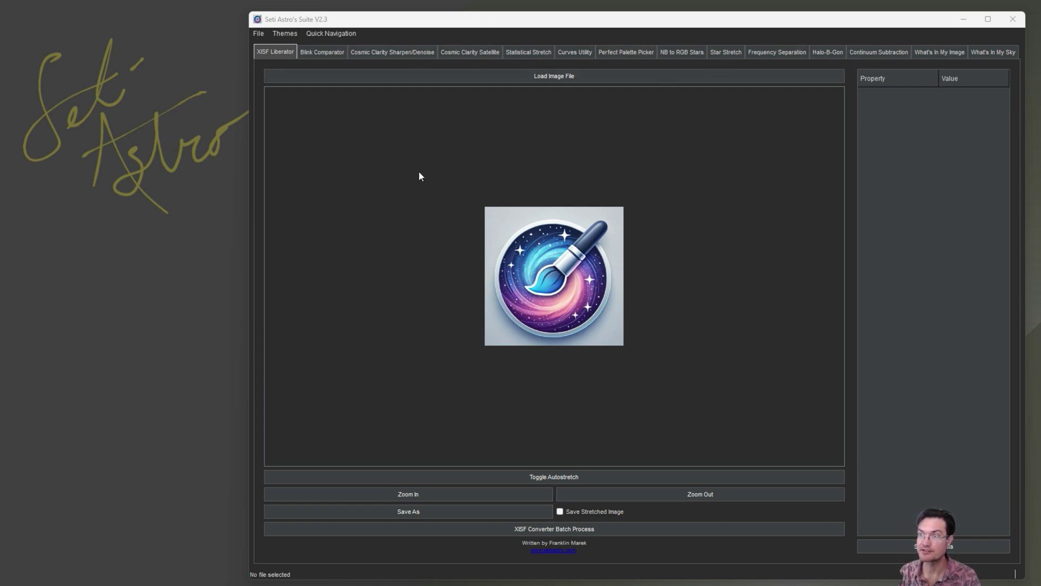
Switch to the Blink Comparator tool, whose image list starts out empty
click(327, 53)
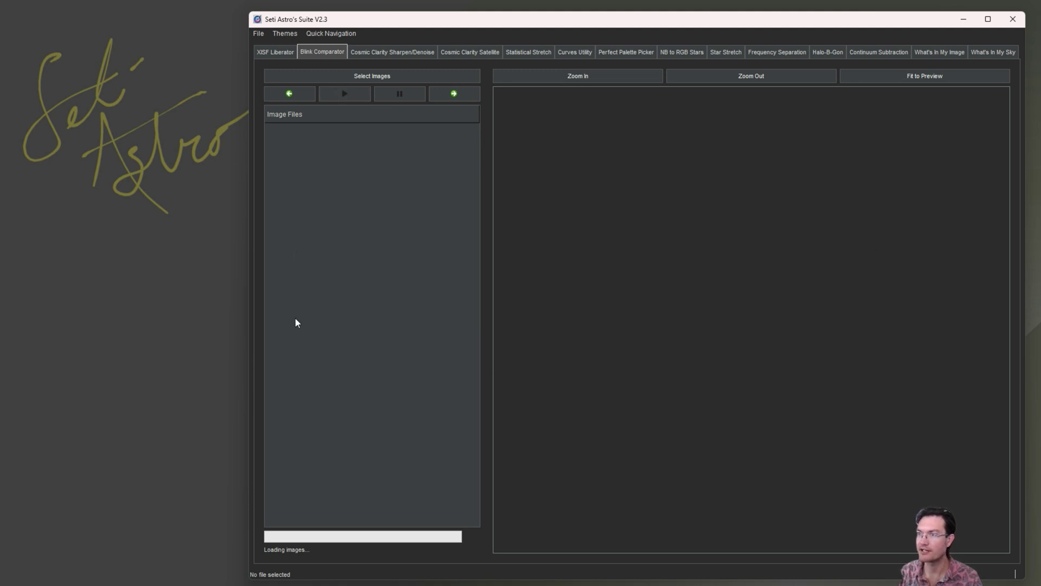
Load the 15 .fit frames, 13 iris nebula 180sec subs plus two broke files, into the comparator
click(377, 77)
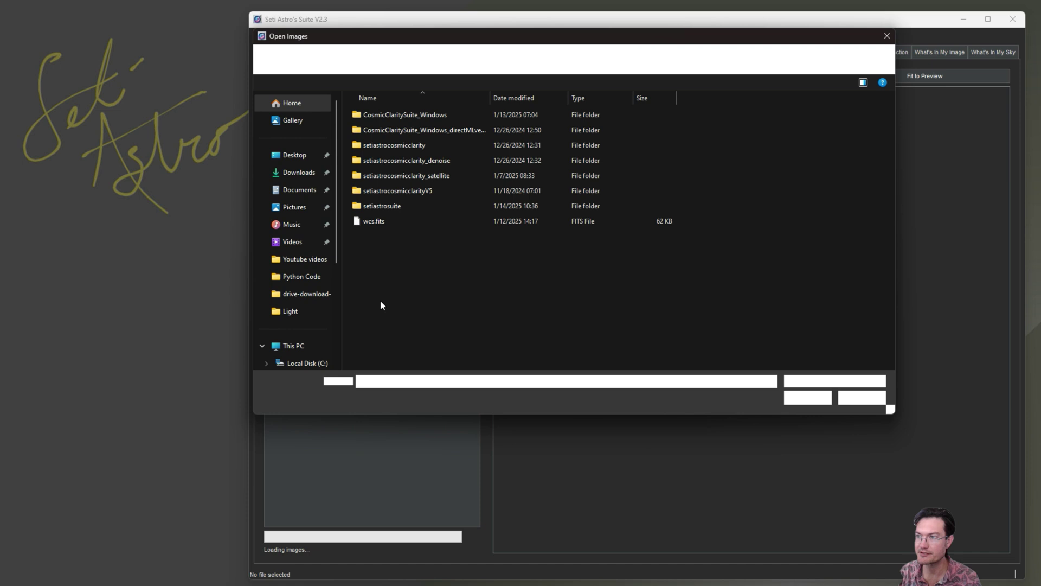
key(Escape)
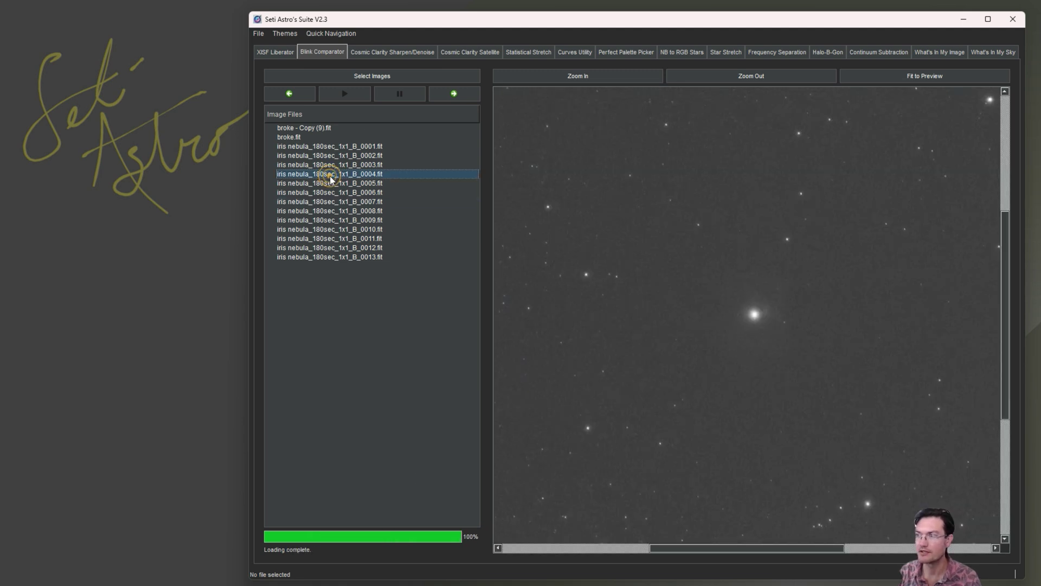
Pan and zoom into the star field, then fit the whole frame back into the preview
mouse_move(730, 339)
mouse_down()
mouse_move(703, 259)
mouse_move(716, 350)
mouse_move(685, 298)
mouse_move(714, 319)
mouse_move(695, 337)
mouse_move(714, 336)
mouse_move(695, 336)
mouse_move(714, 303)
mouse_move(708, 344)
mouse_move(715, 324)
mouse_up()
click(893, 75)
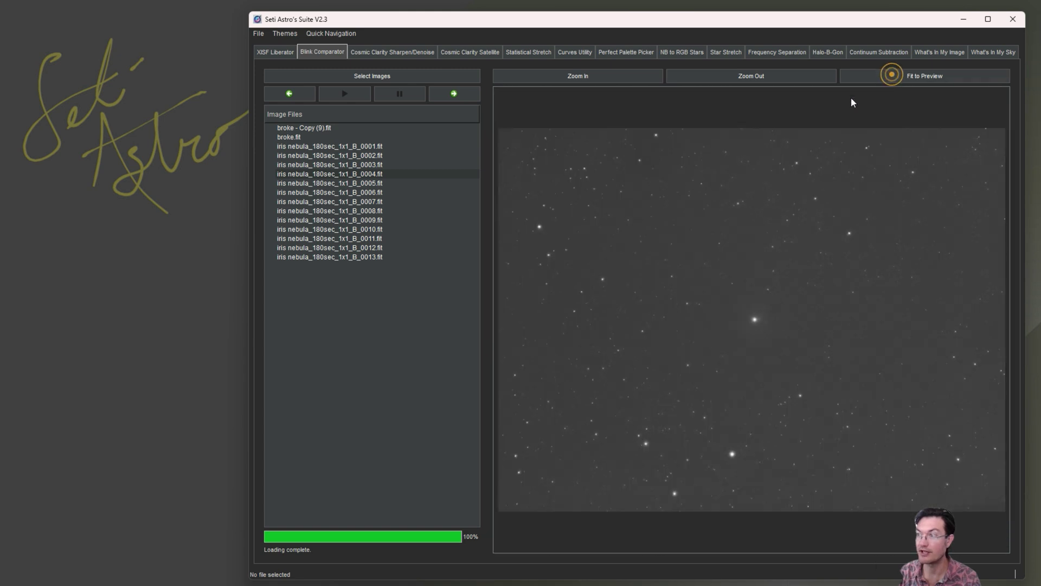
click(611, 78)
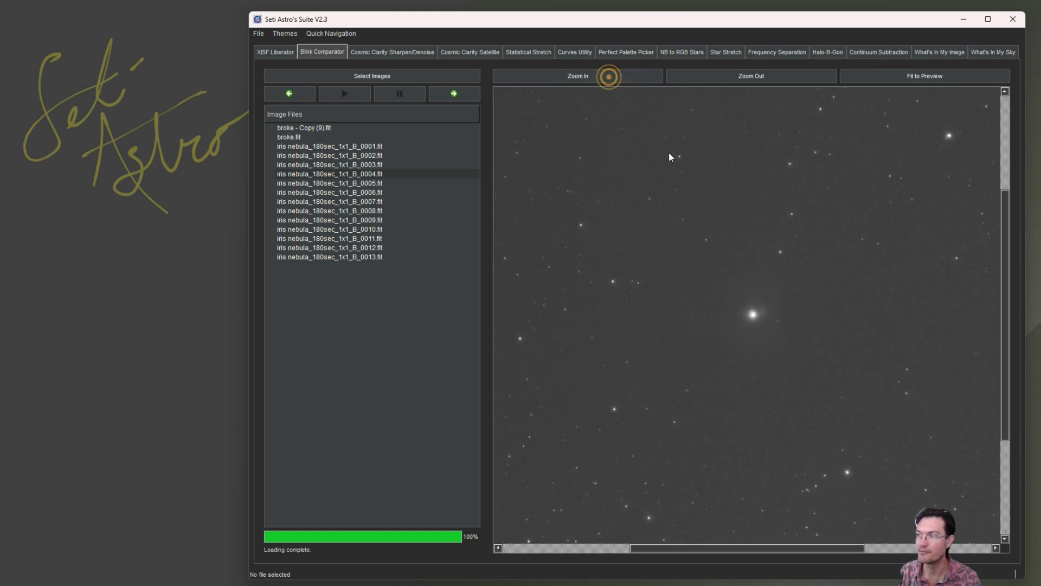
drag(760, 263, 736, 251)
click(605, 76)
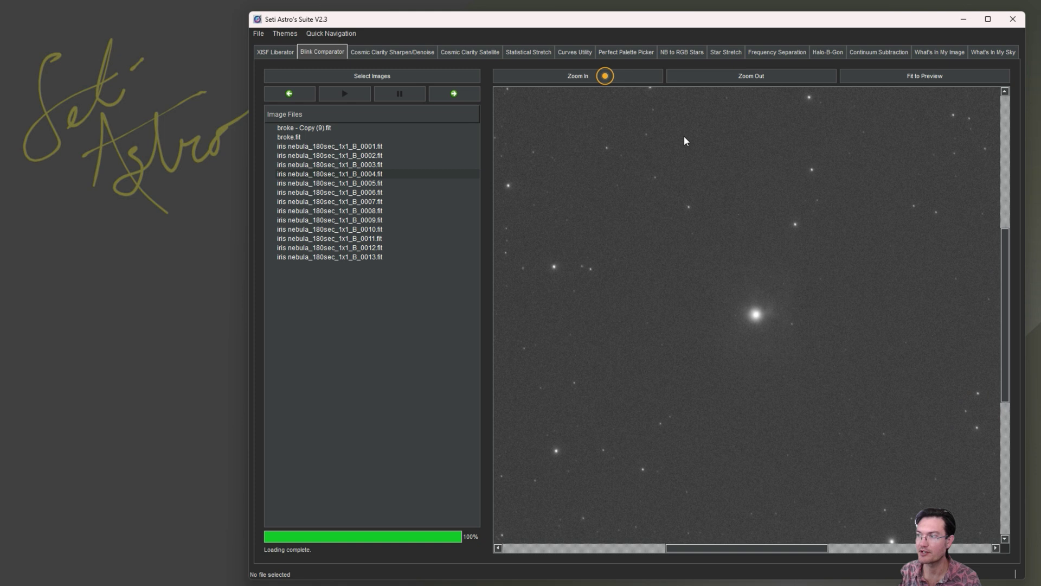
click(782, 79)
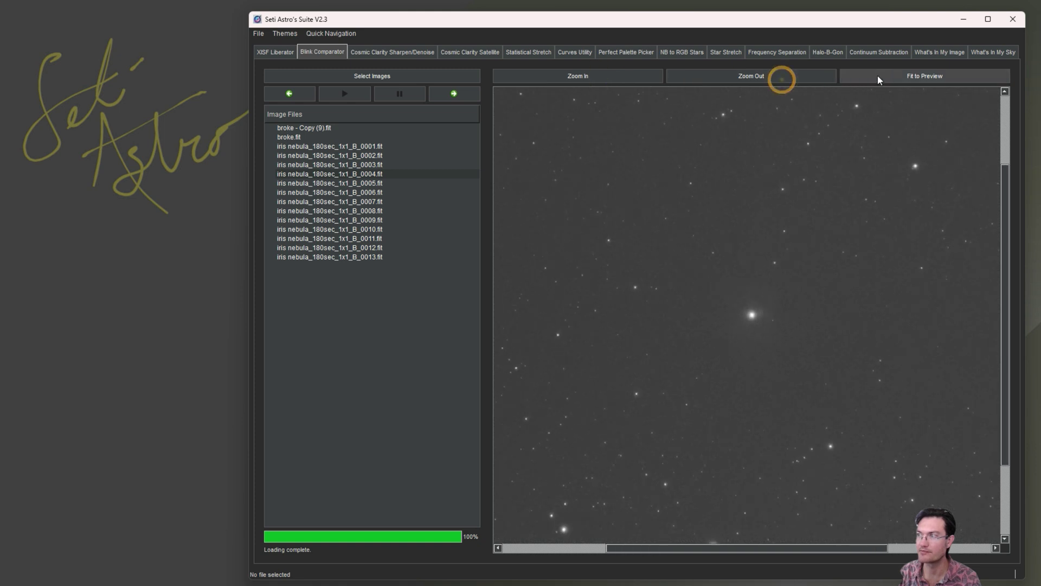
click(876, 77)
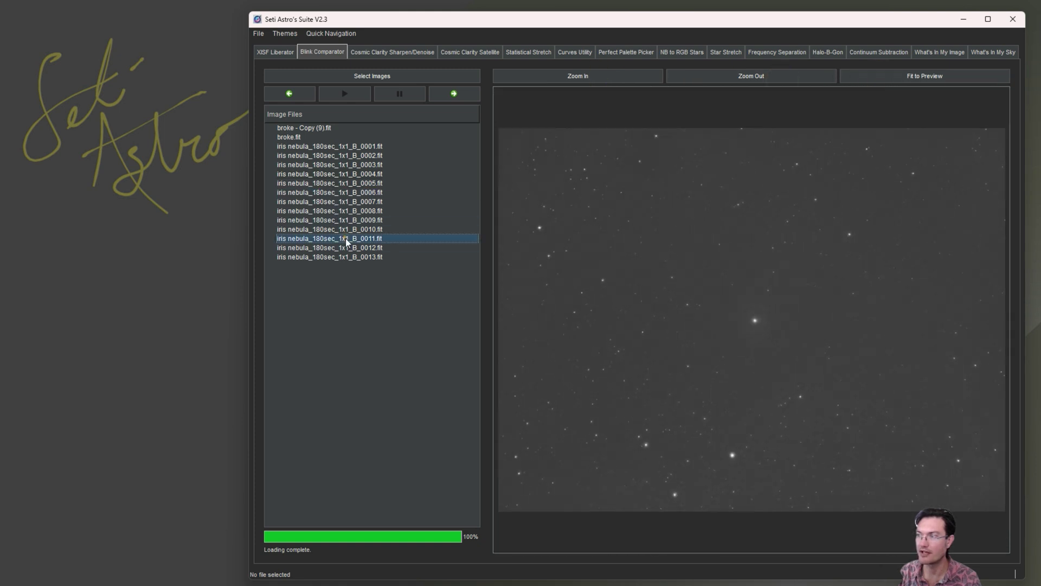
Zoom in and check frames 0003, 0002, 0007, 0011 and 0013, then the broke frames with a satellite trail
click(379, 165)
click(539, 76)
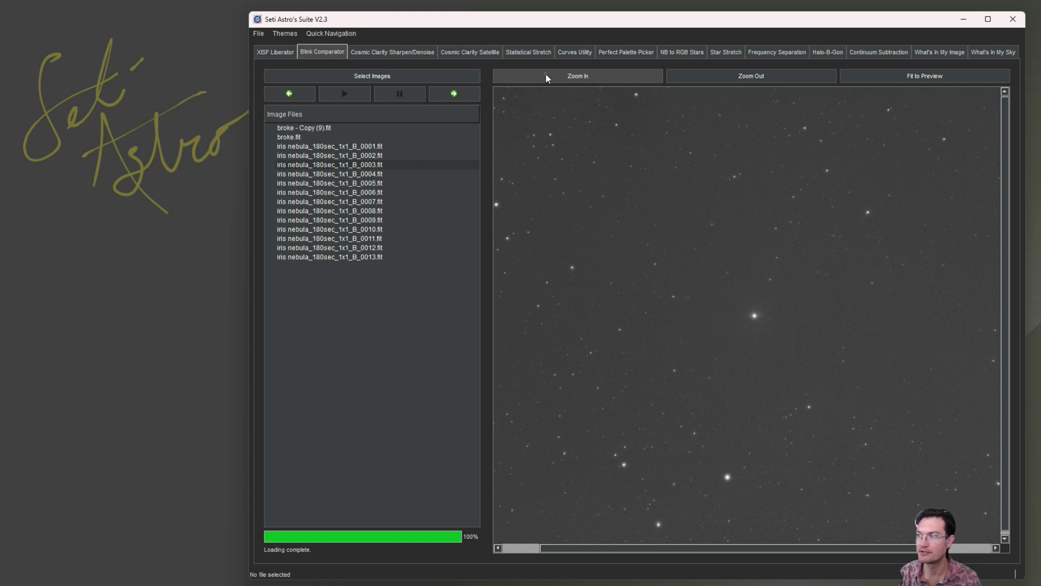
click(543, 75)
click(376, 158)
click(360, 201)
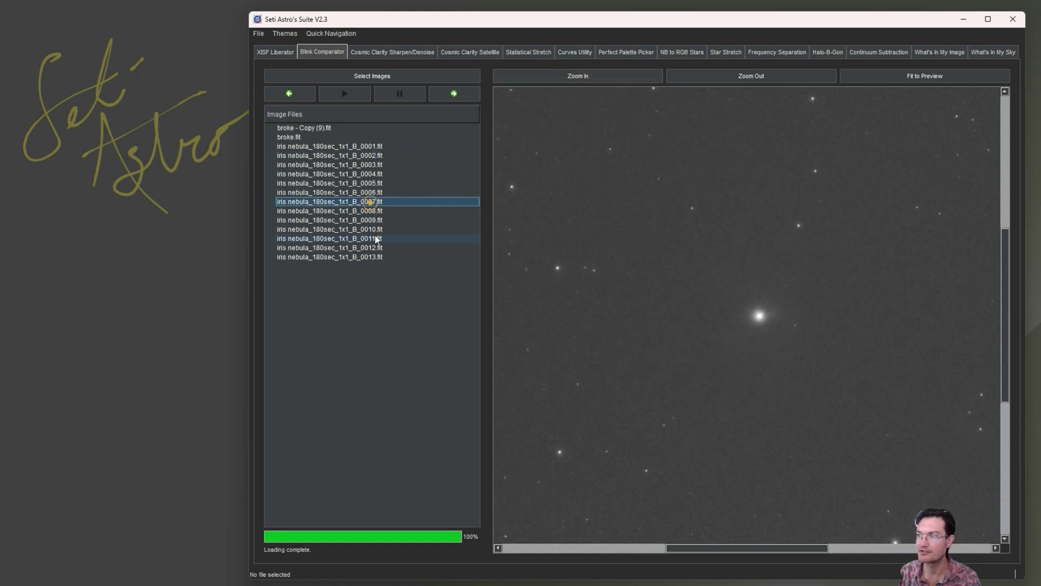
click(363, 238)
click(359, 256)
click(360, 156)
click(353, 136)
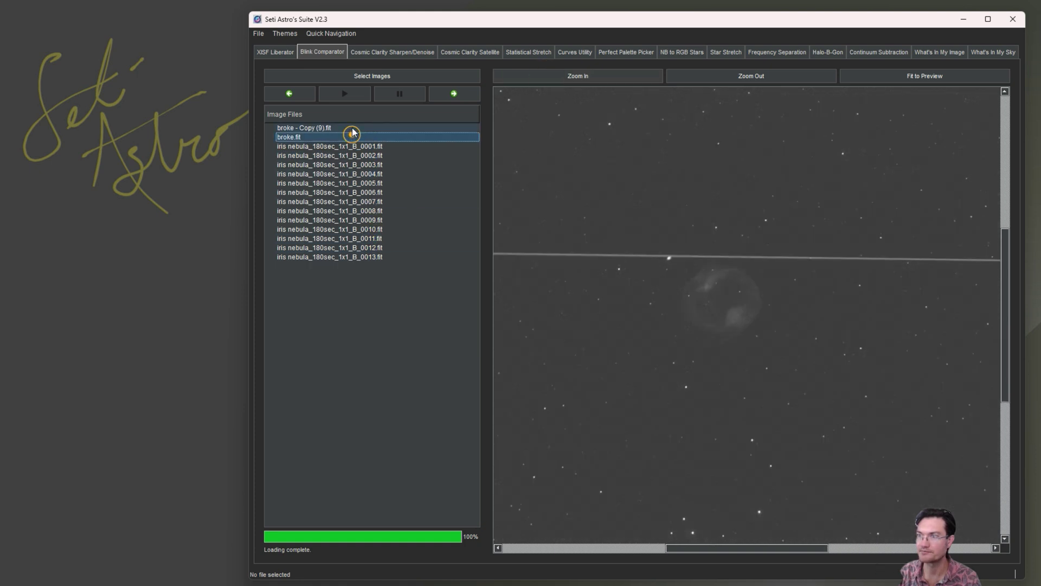
click(352, 128)
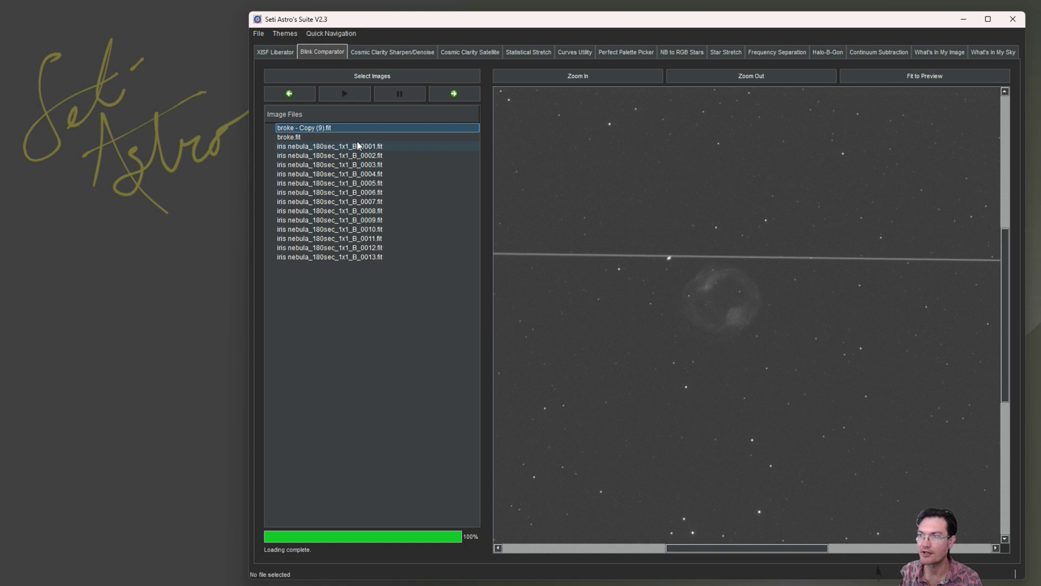
Step forward from broke.fit to frame 0003, then blink-play all frames and pause on frame 0002
click(446, 92)
click(446, 93)
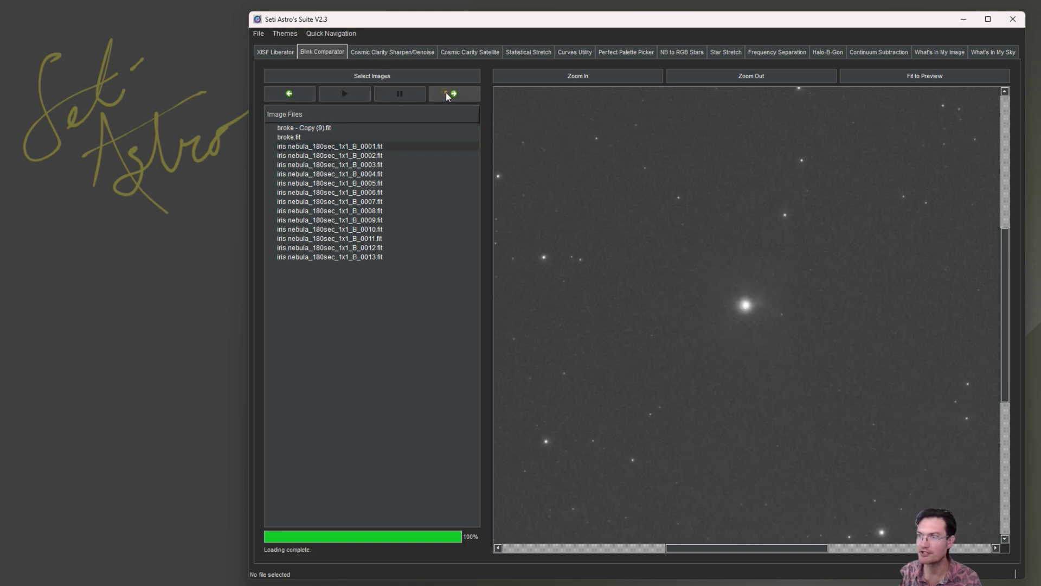
click(446, 92)
click(446, 92)
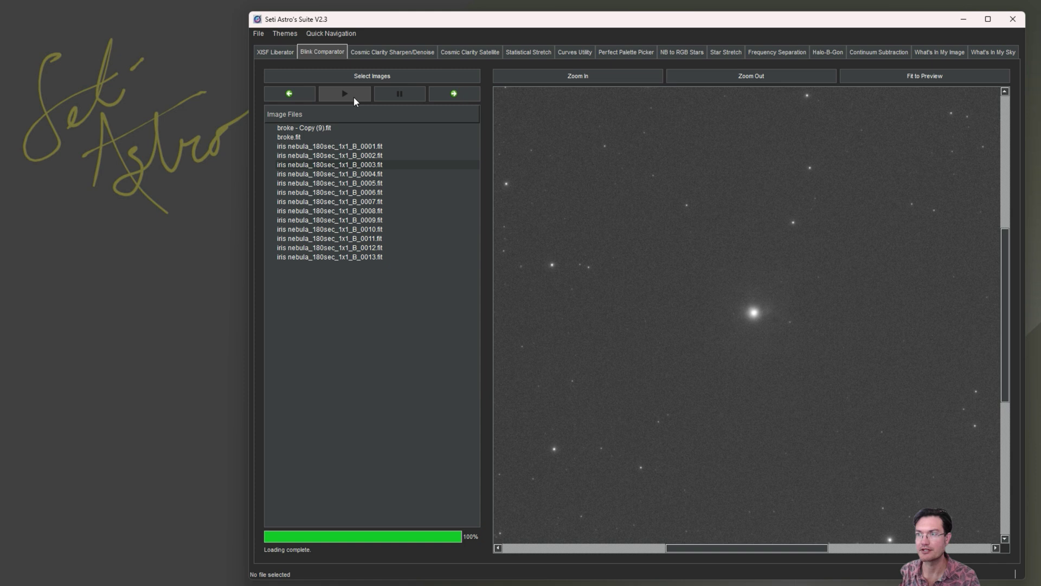
click(354, 97)
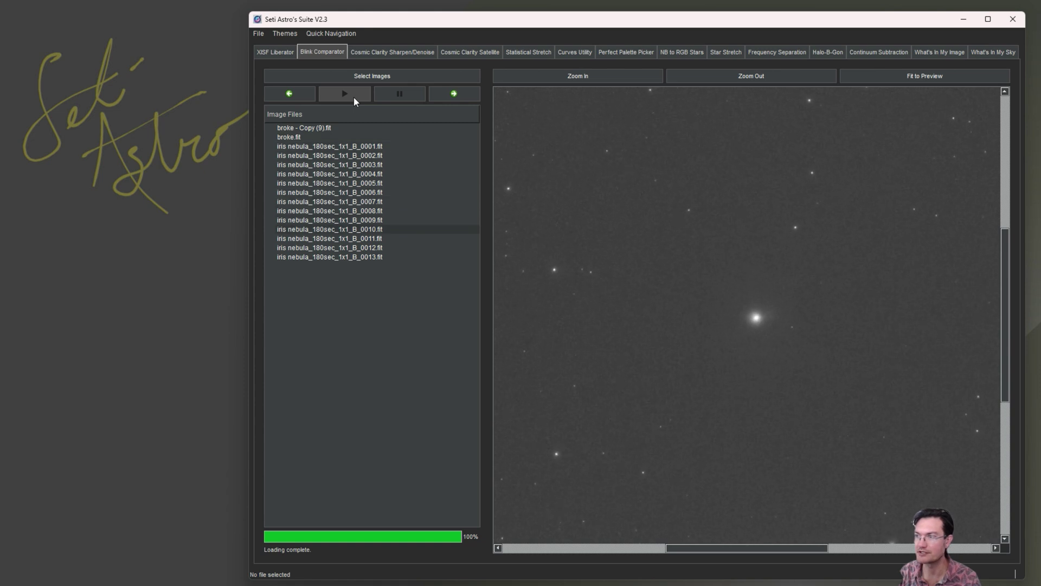
click(390, 96)
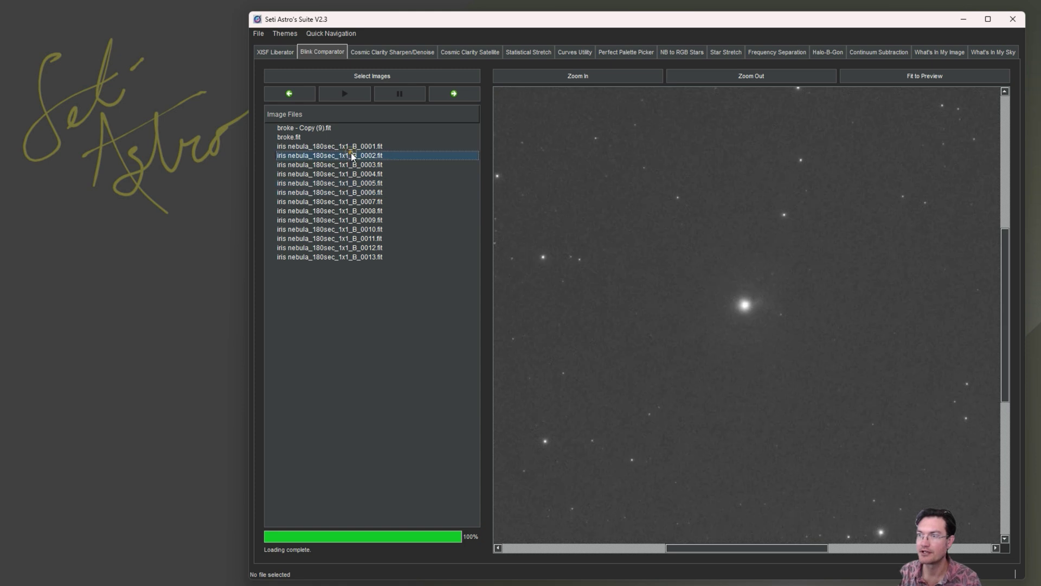
Try range and Ctrl multi-selection on frames 0001–0006, 0010, 0007, 0005, 0002 and 0012
click(337, 138)
click(339, 164)
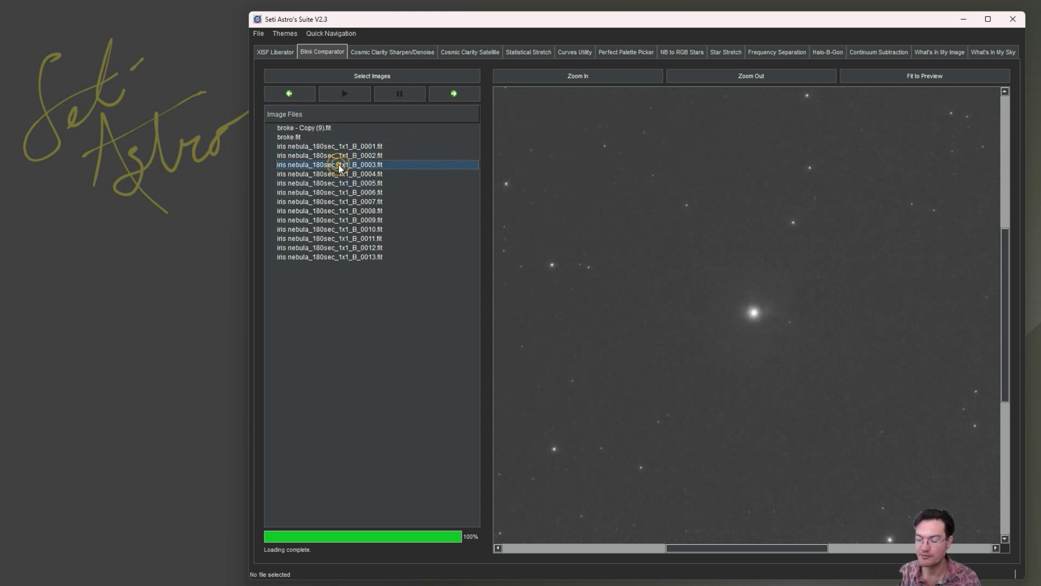
click(349, 145)
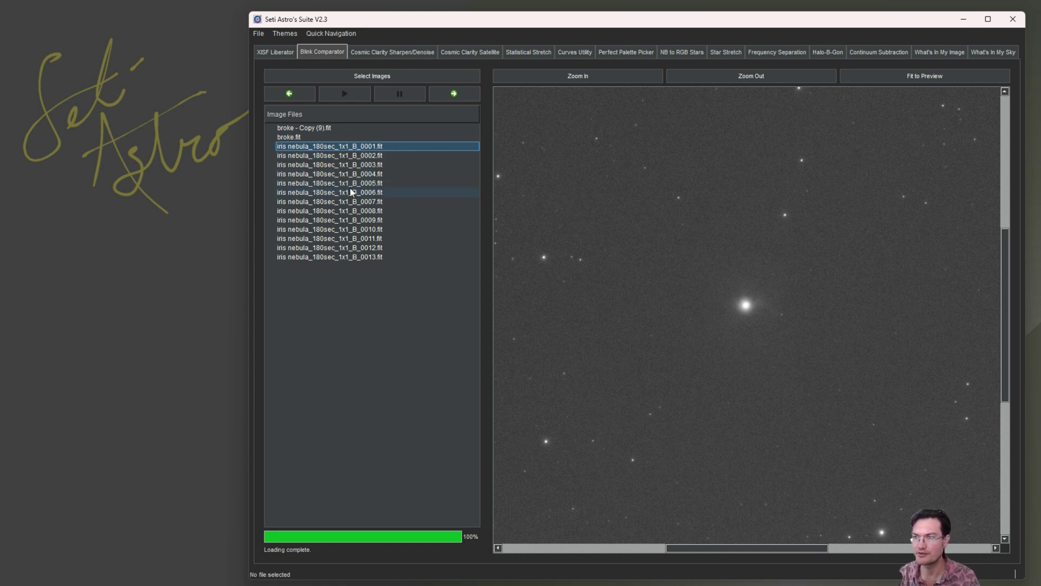
shift+click(349, 188)
shift+click(350, 193)
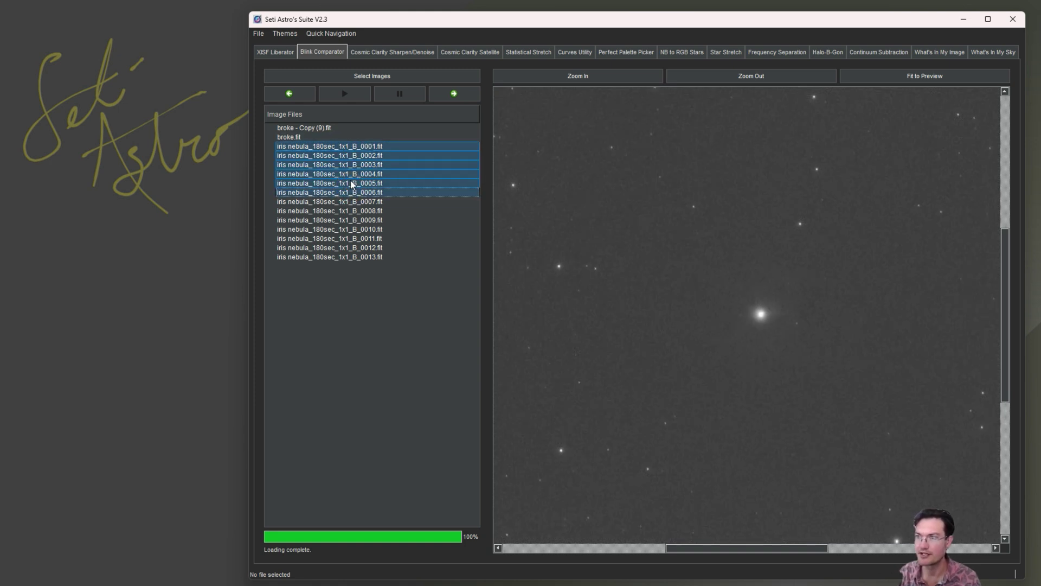
click(350, 229)
ctrl+click(359, 202)
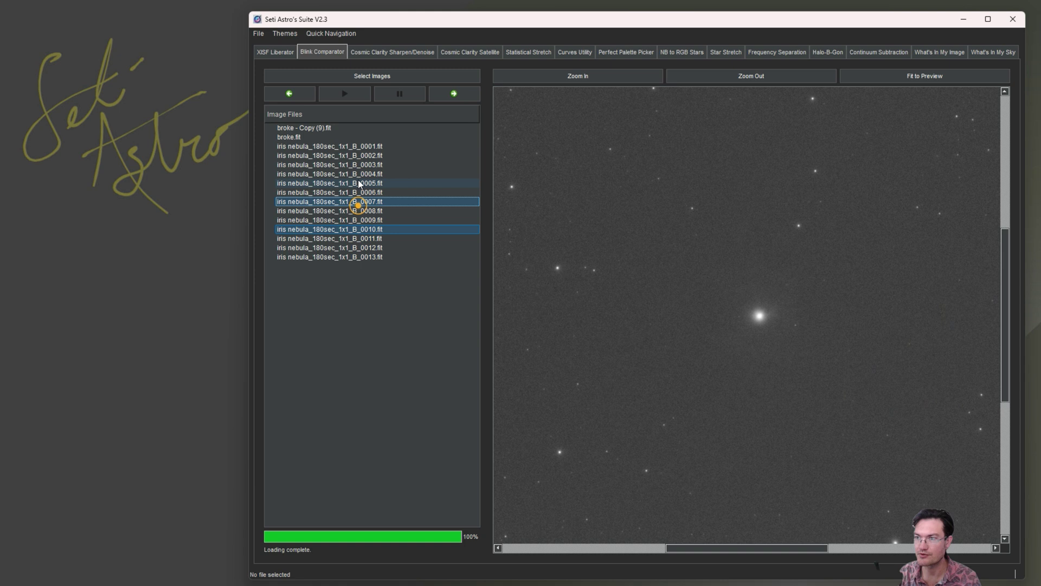
ctrl+click(357, 182)
ctrl+click(355, 155)
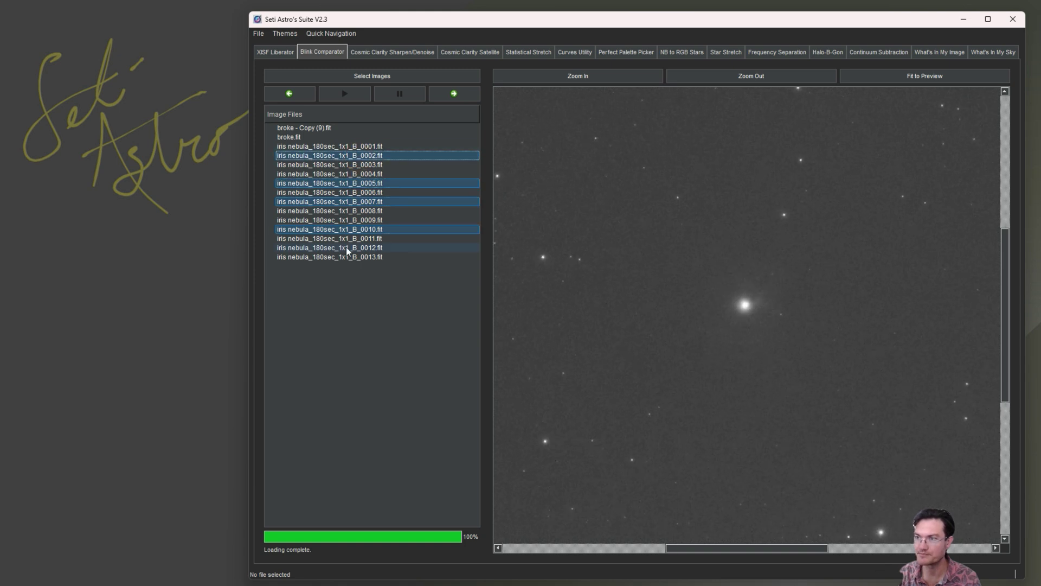
click(346, 246)
Select broke - Copy (9).fit and broke.fit together
click(330, 147)
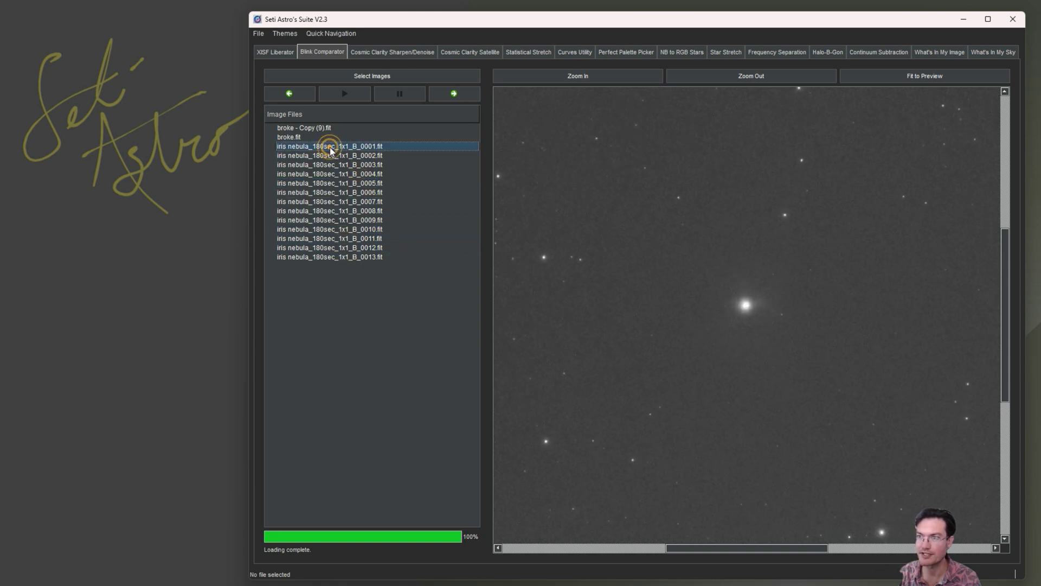
click(326, 129)
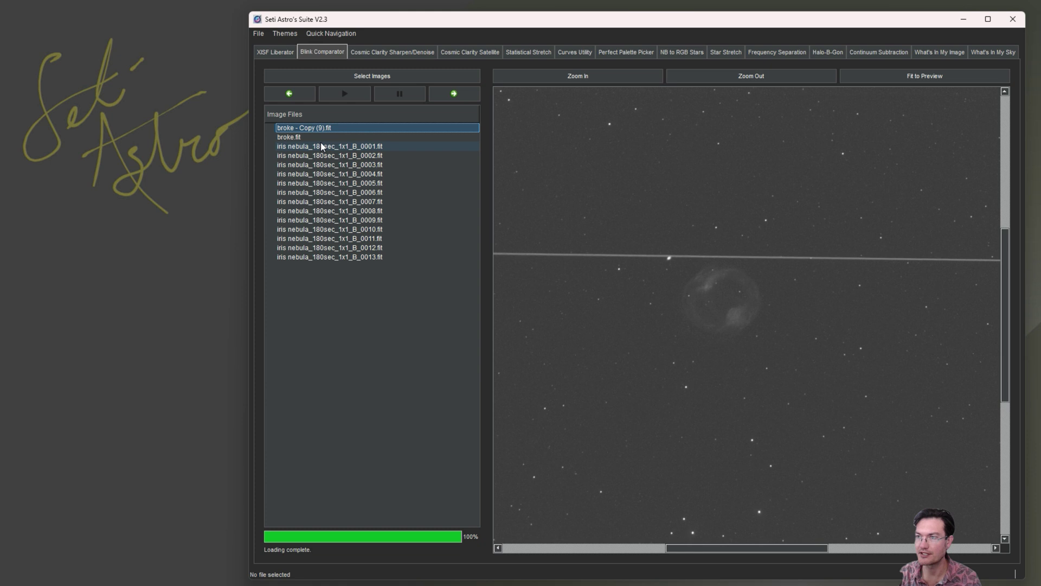
ctrl+click(317, 137)
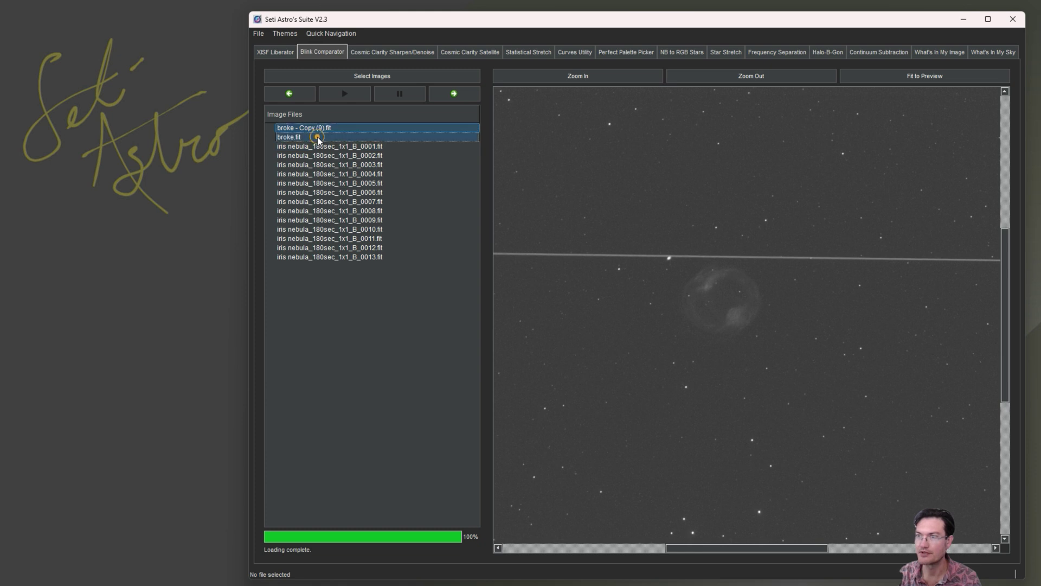
Batch-rename the two broke frames with the prefix bad_, then preview bad_broke.fit
right_click(329, 139)
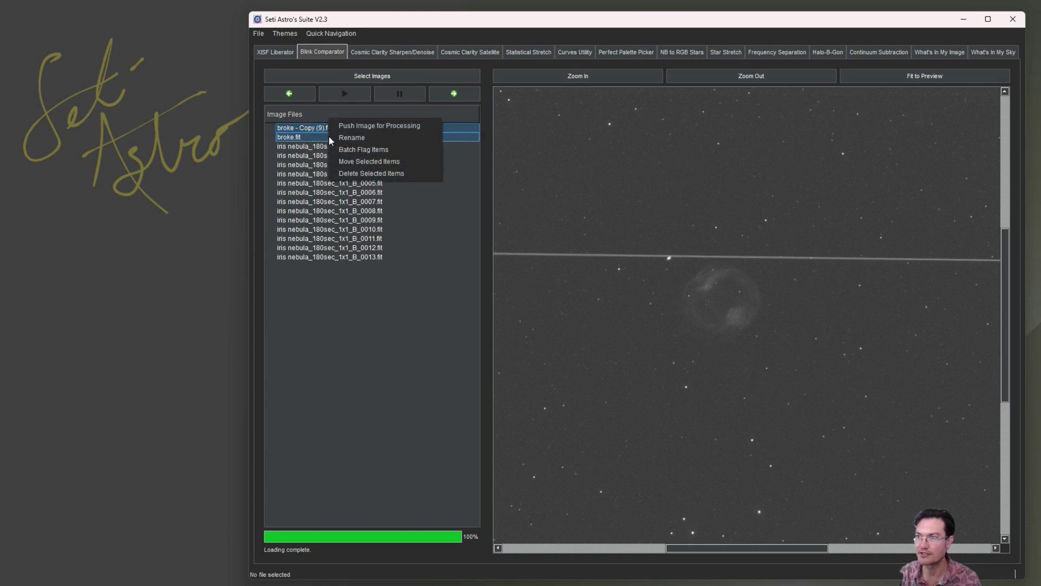
click(383, 147)
drag(572, 271, 554, 149)
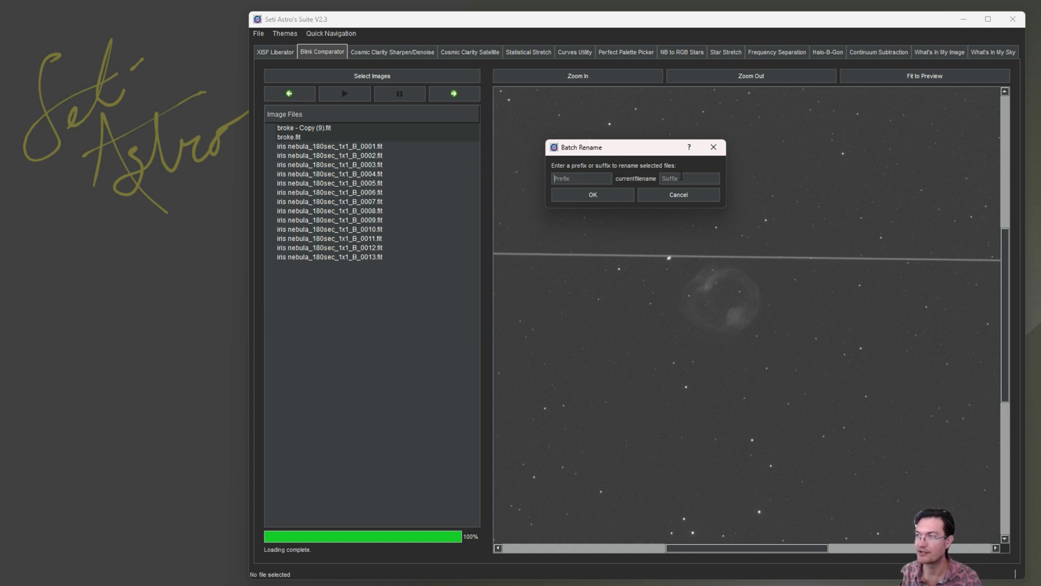
click(587, 178)
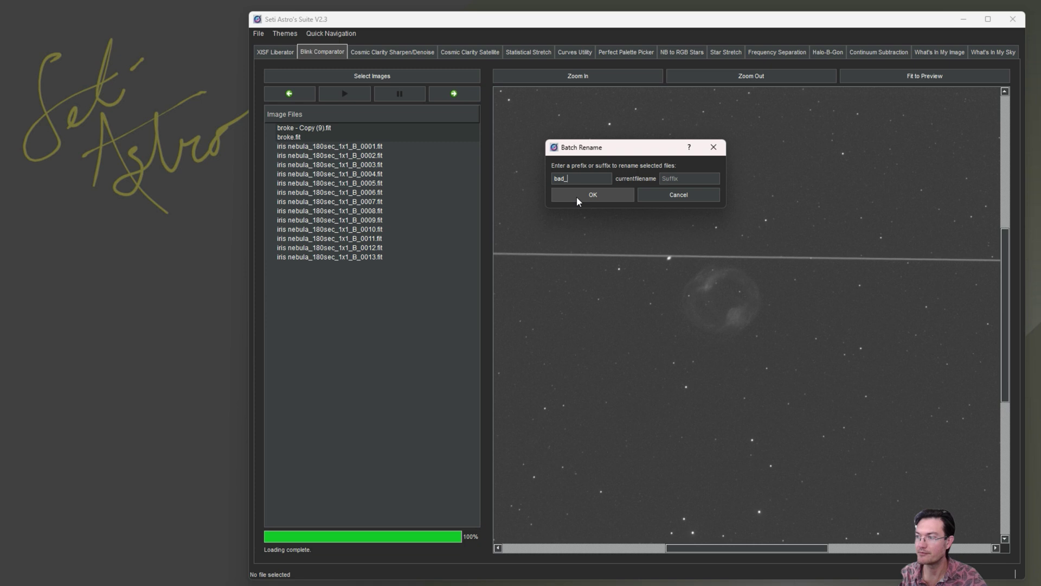
click(577, 195)
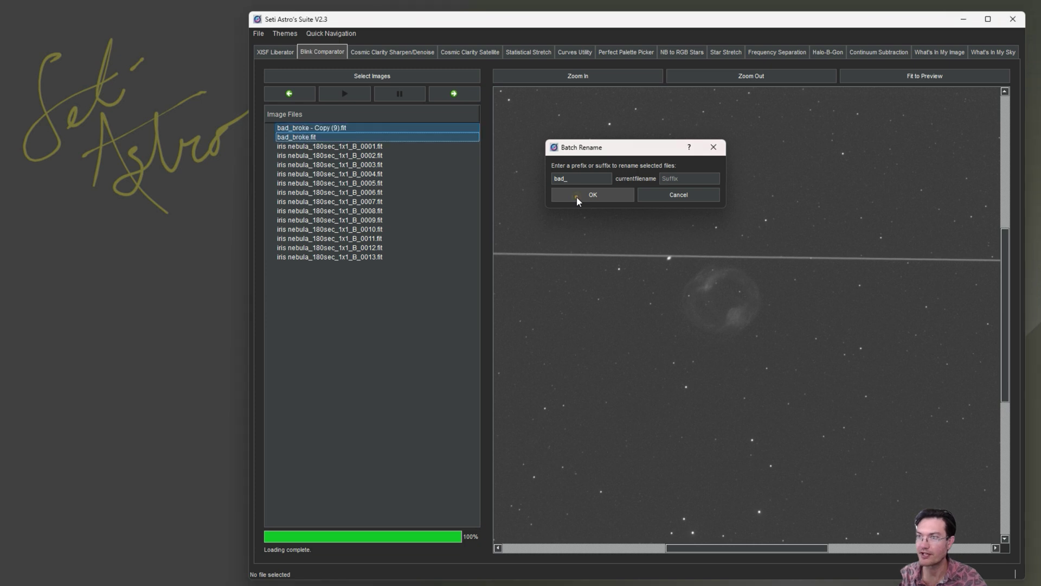
click(317, 165)
click(298, 137)
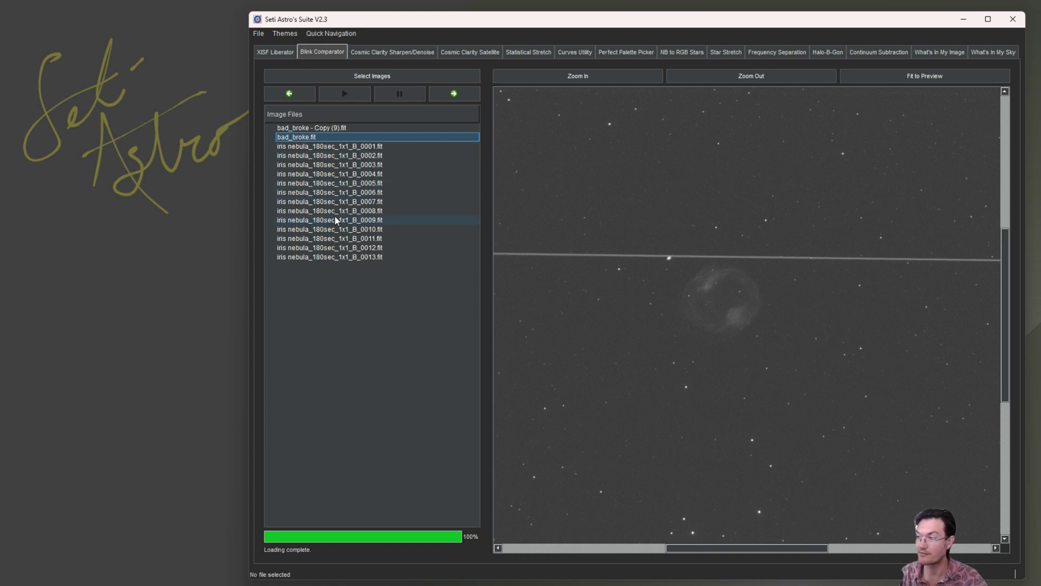
click(345, 156)
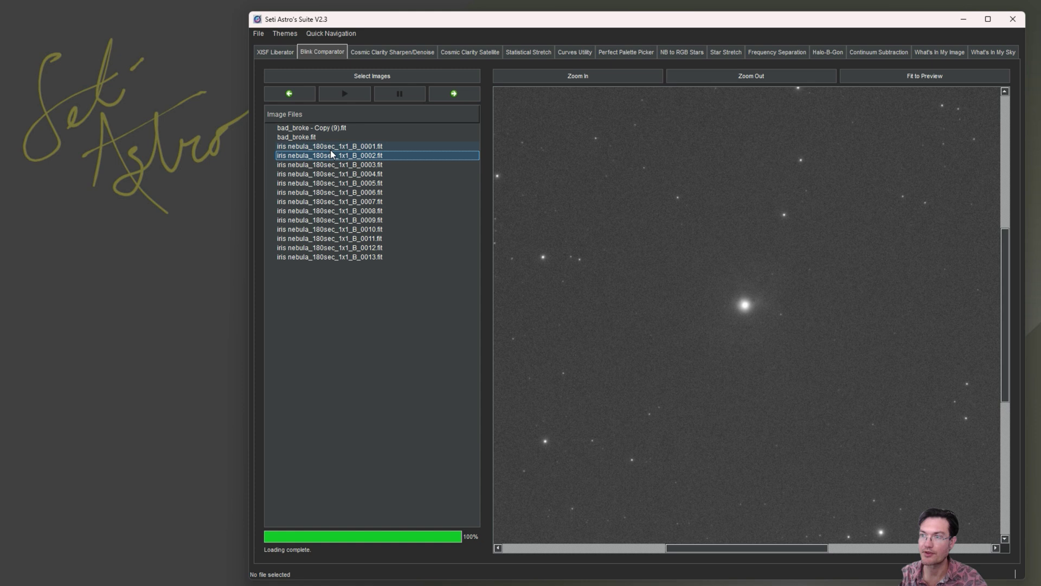
click(330, 147)
shift+click(342, 183)
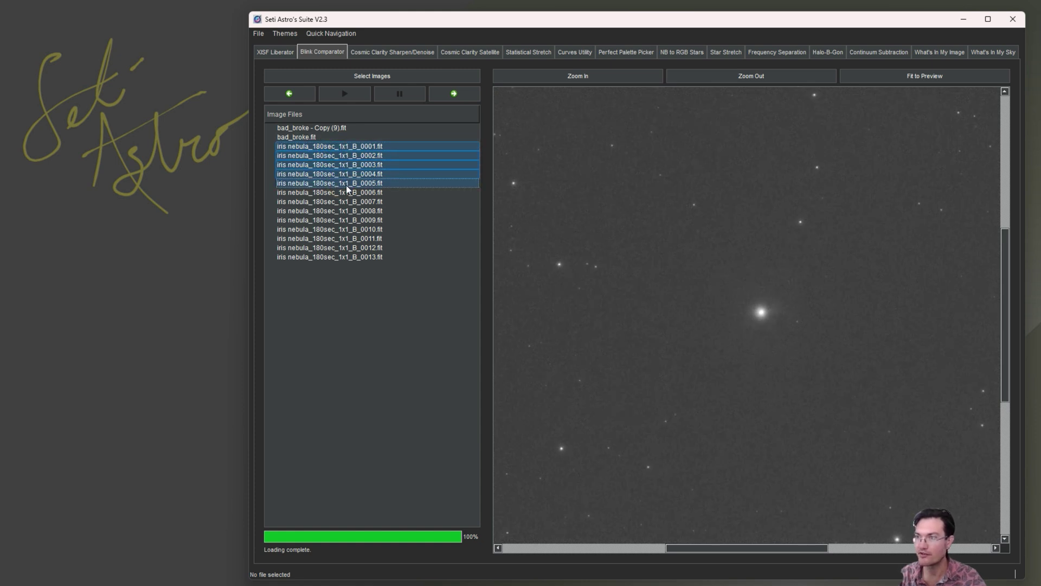
right_click(347, 184)
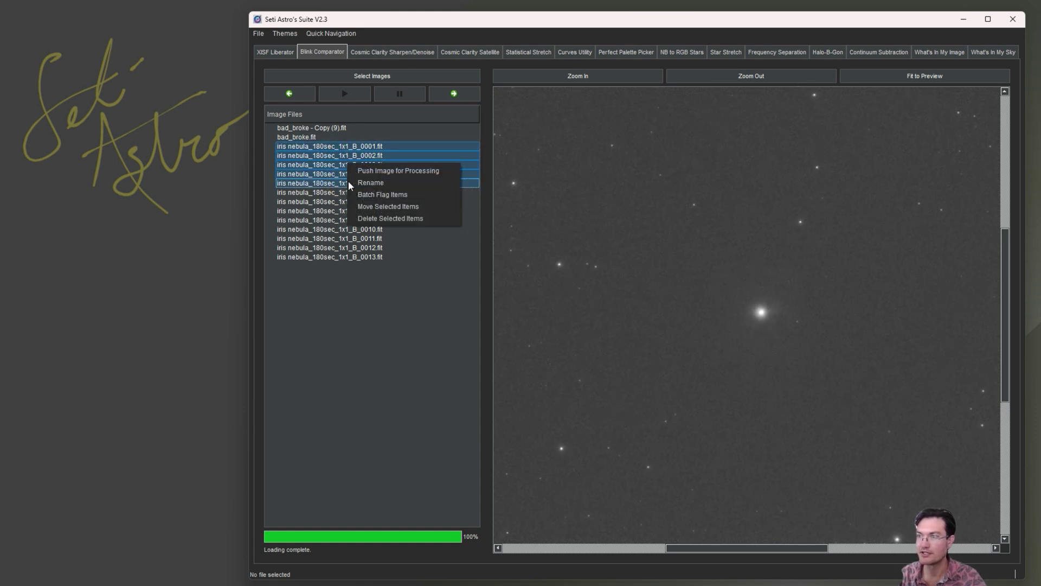
click(389, 219)
drag(582, 263, 540, 166)
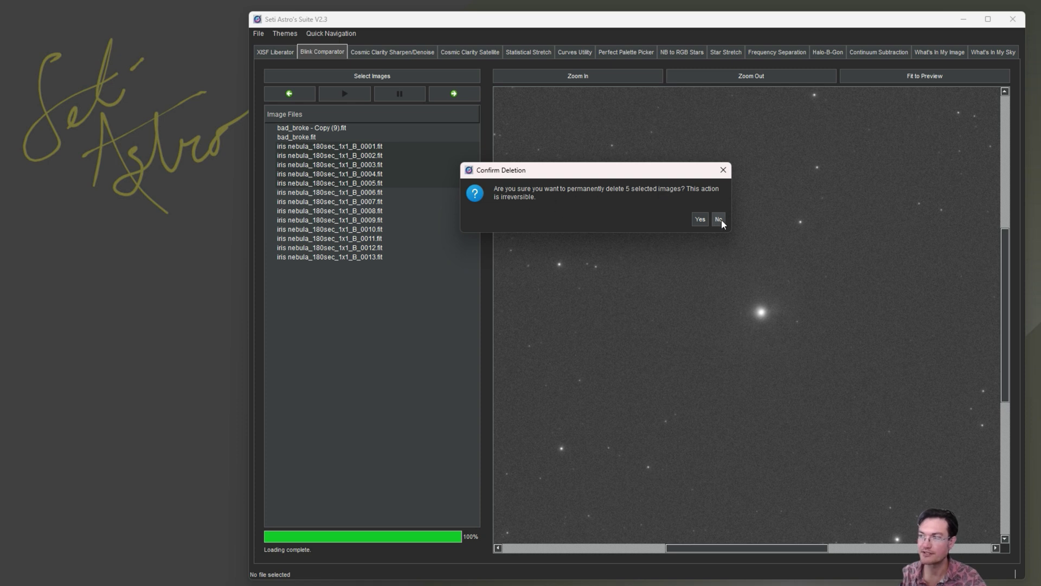
click(723, 170)
click(406, 211)
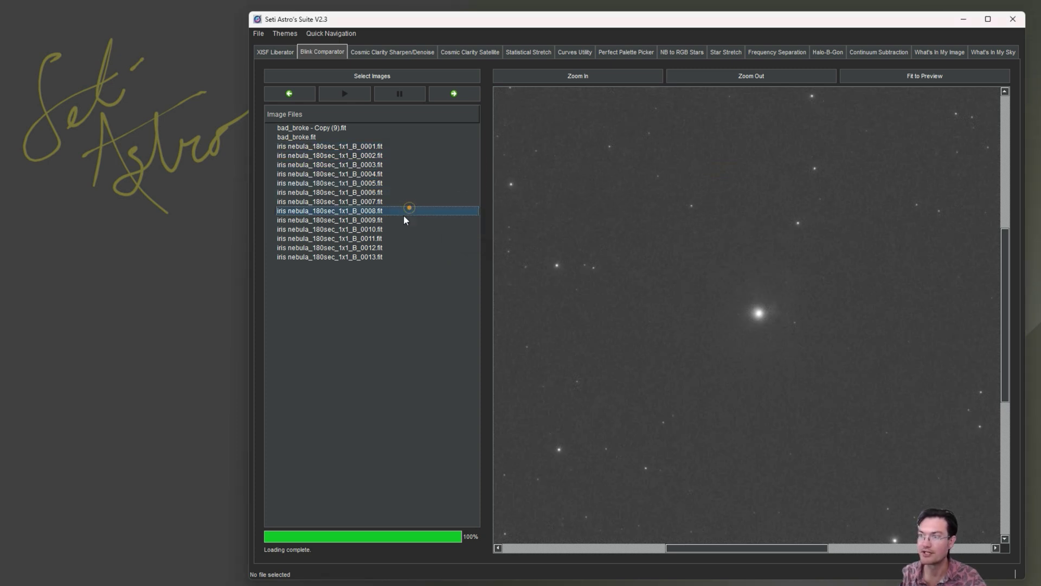
click(323, 129)
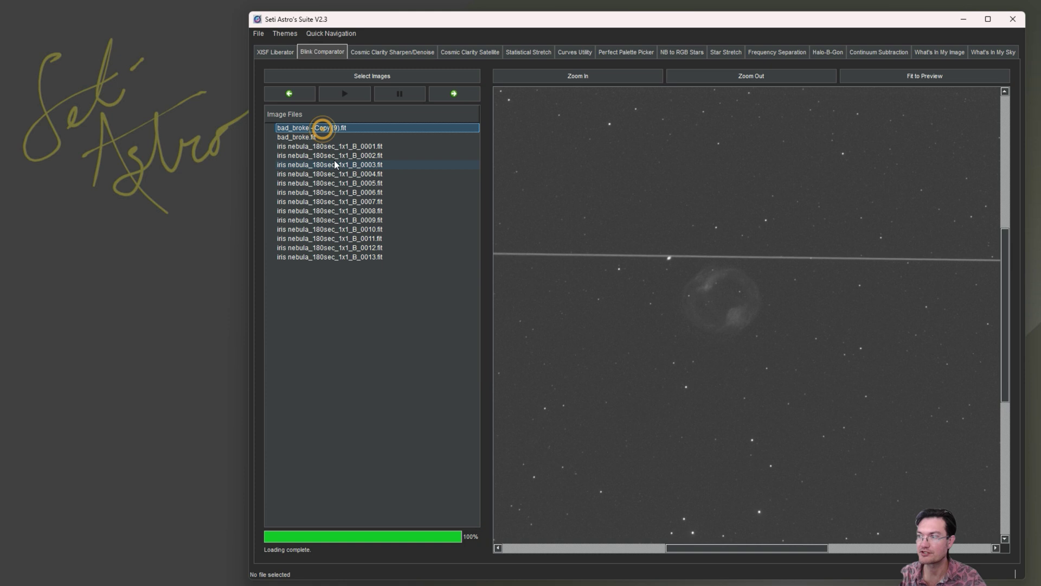
click(328, 188)
click(337, 257)
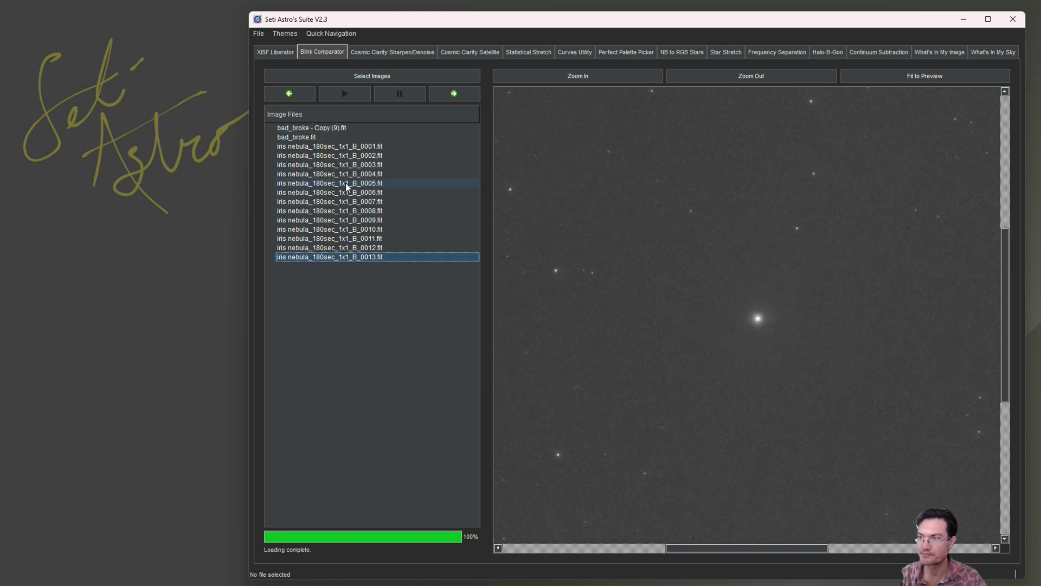
click(346, 183)
right_click(346, 182)
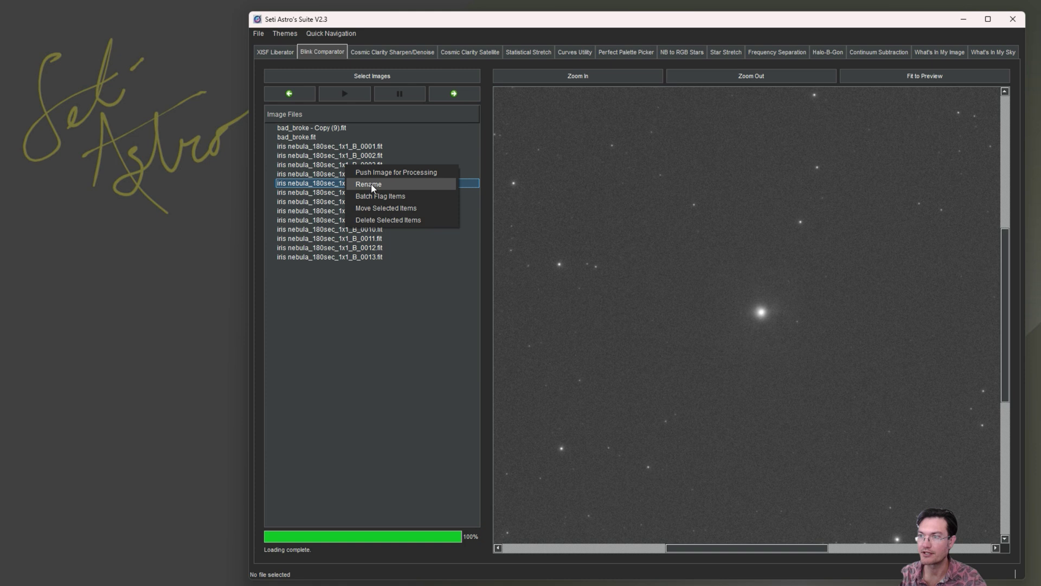
click(368, 185)
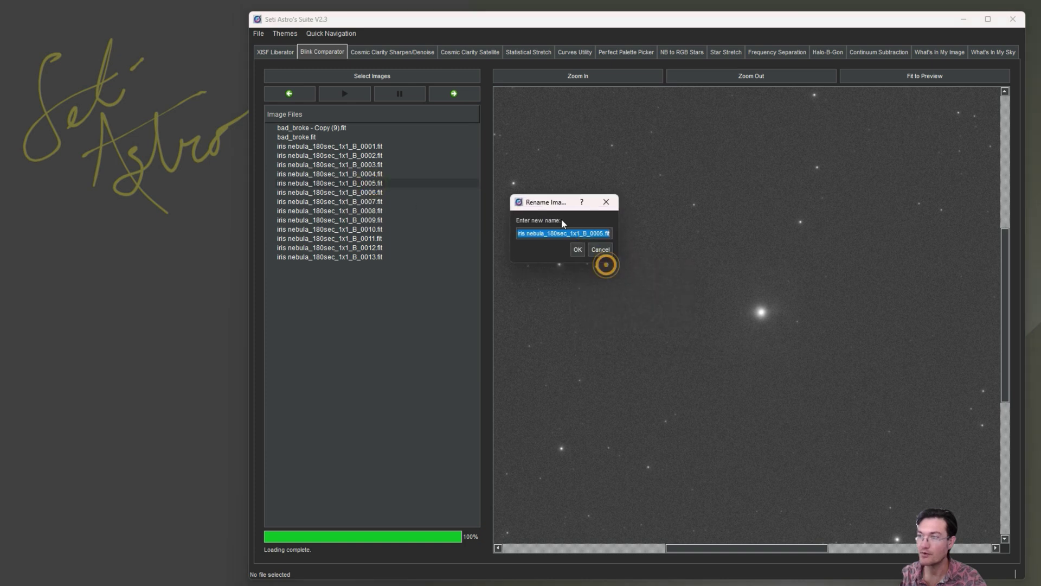
click(599, 249)
right_click(381, 201)
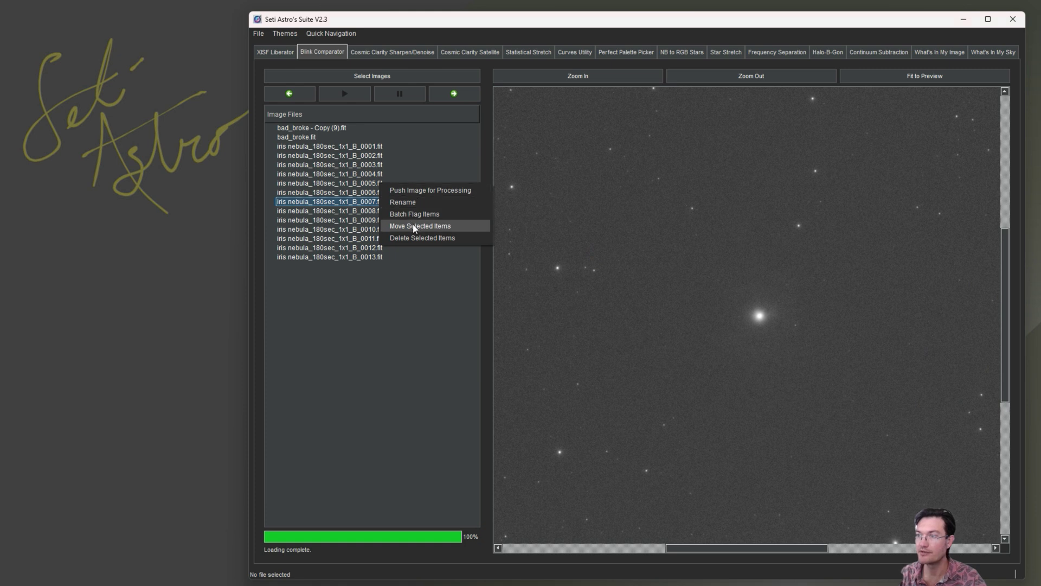
click(340, 218)
click(345, 247)
shift+click(344, 202)
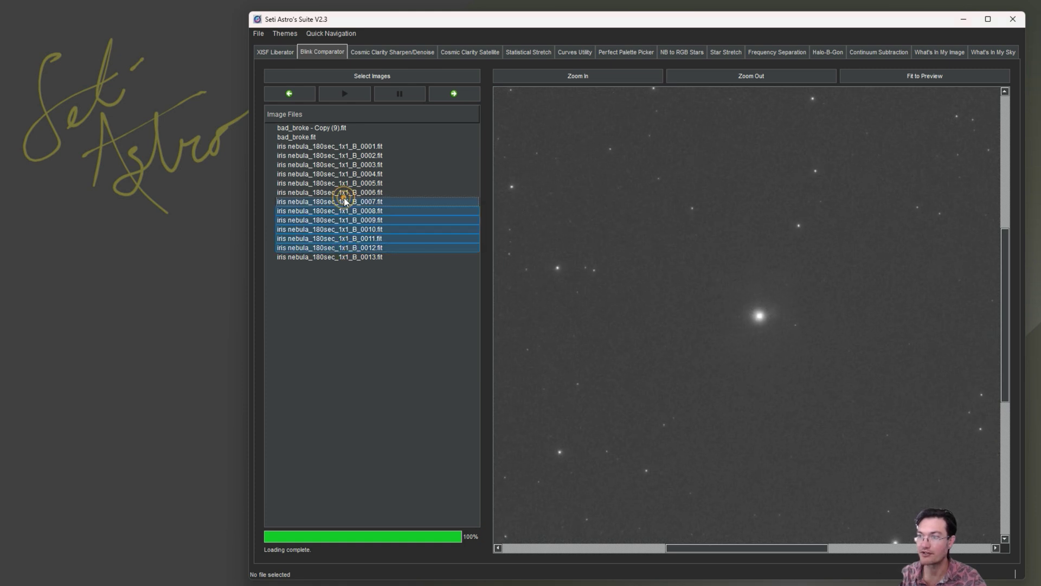
right_click(345, 205)
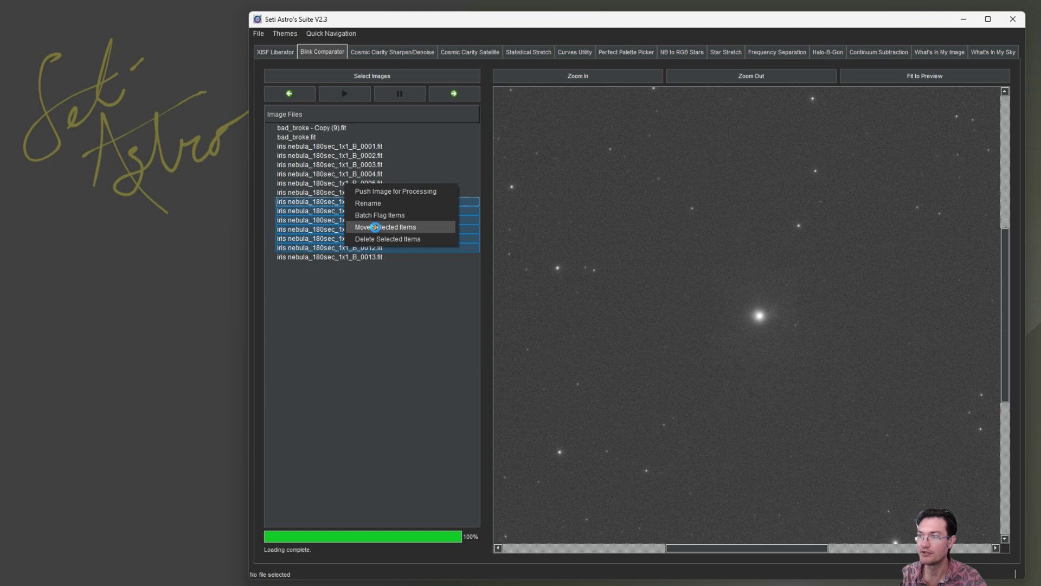
click(374, 227)
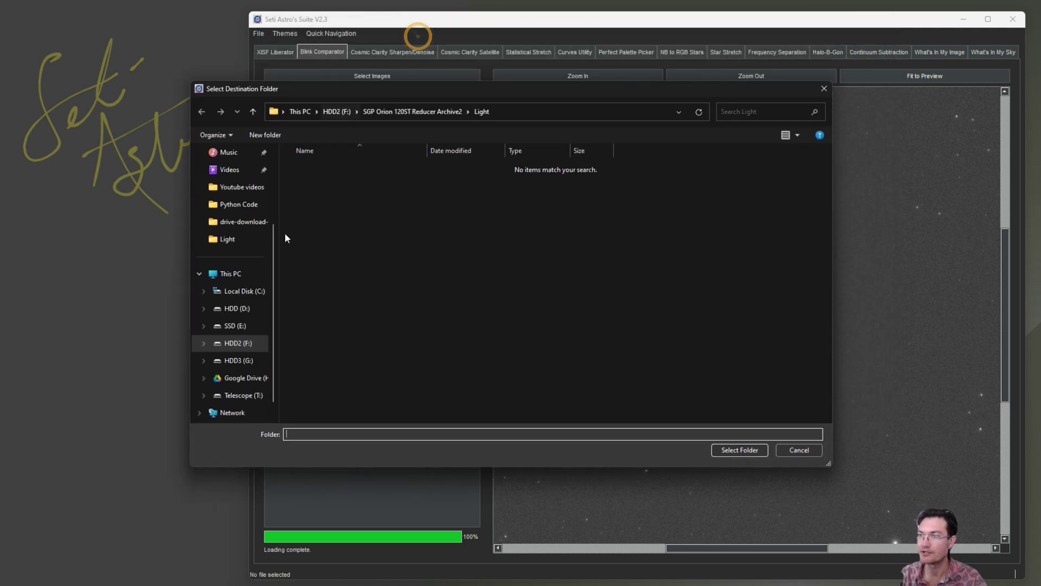
click(799, 450)
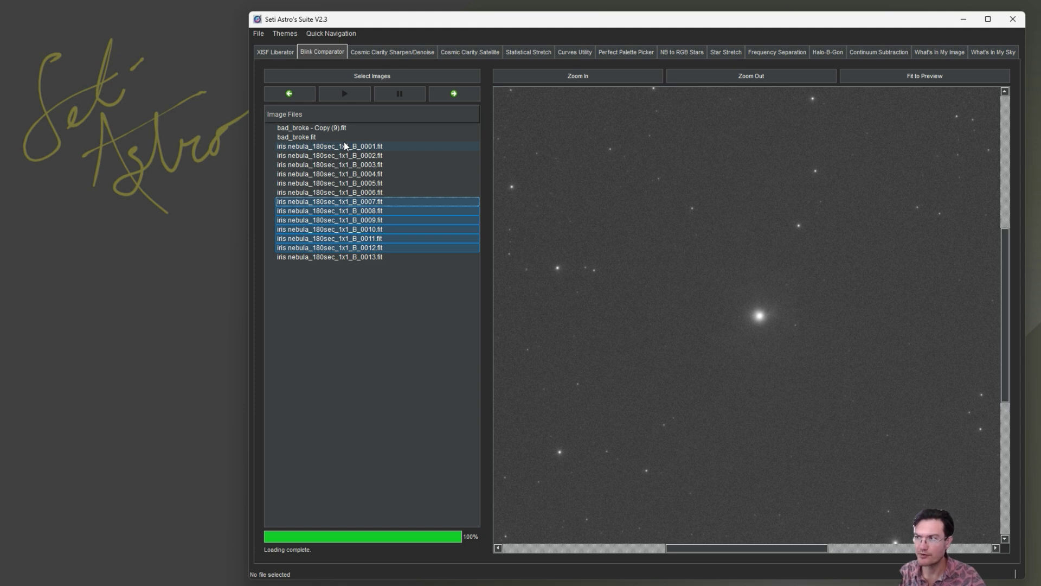
Move bad_broke.fit and bad_broke - Copy (9).fit into a new folder named bad inside Light
click(325, 139)
shift+click(324, 128)
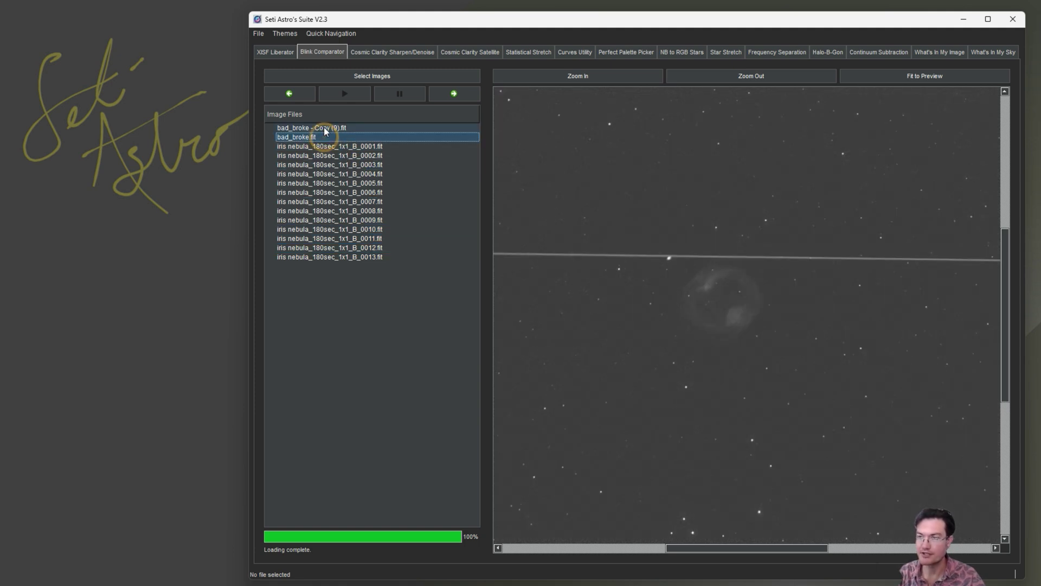
right_click(324, 128)
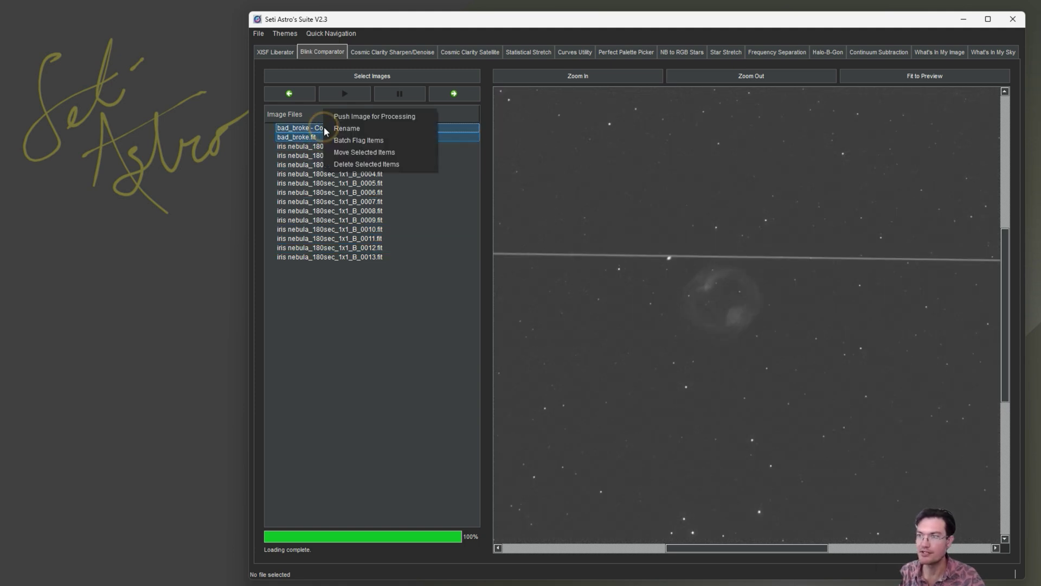
click(350, 152)
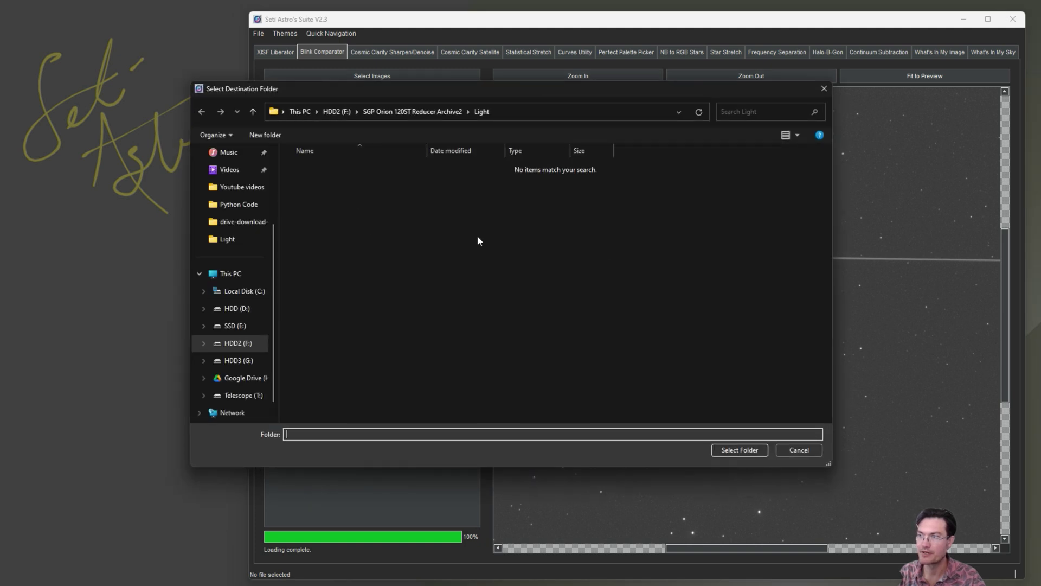
right_click(478, 237)
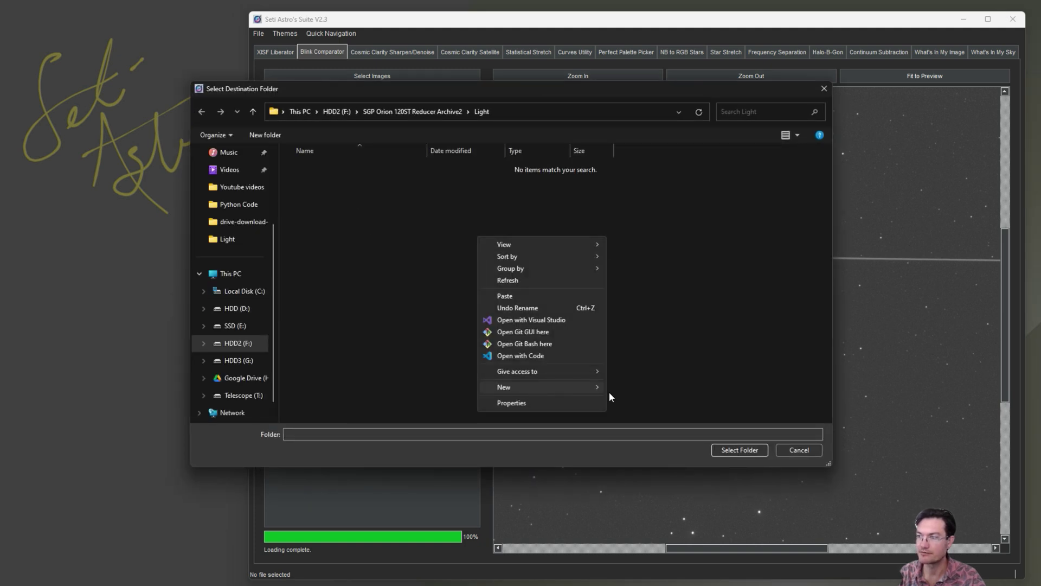
click(630, 387)
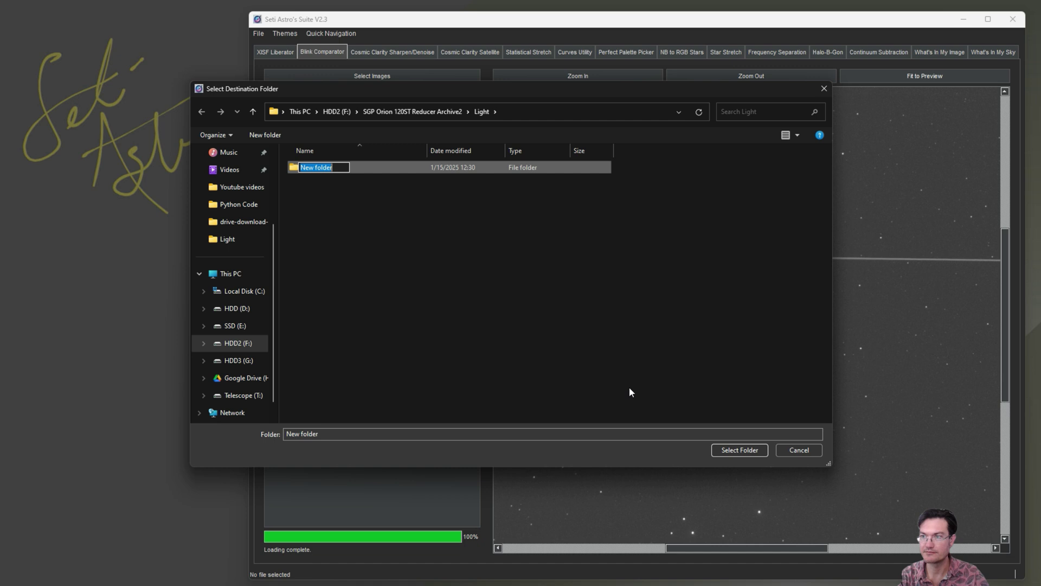
text(bad)
key(Return)
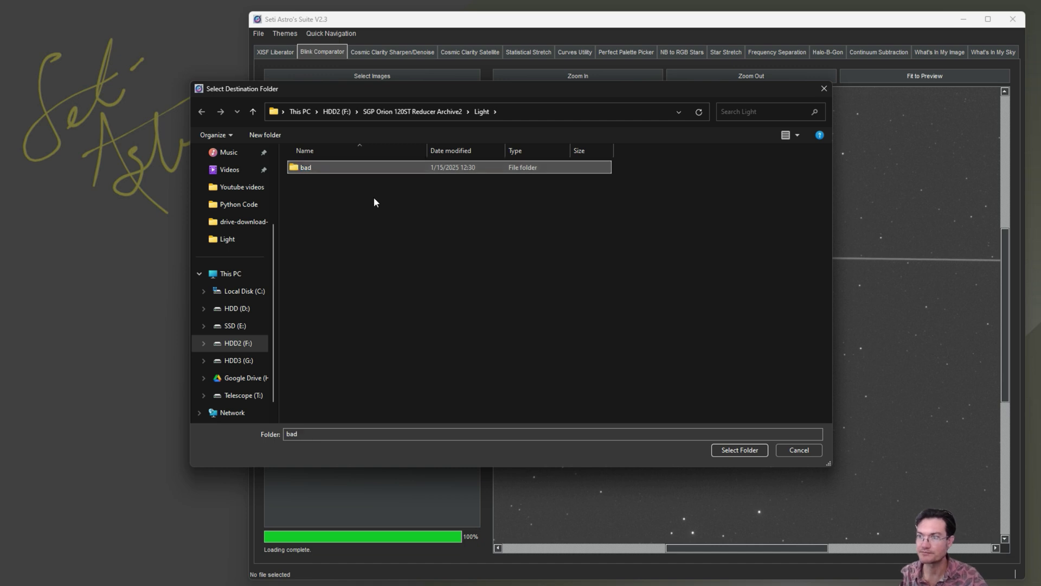
click(333, 168)
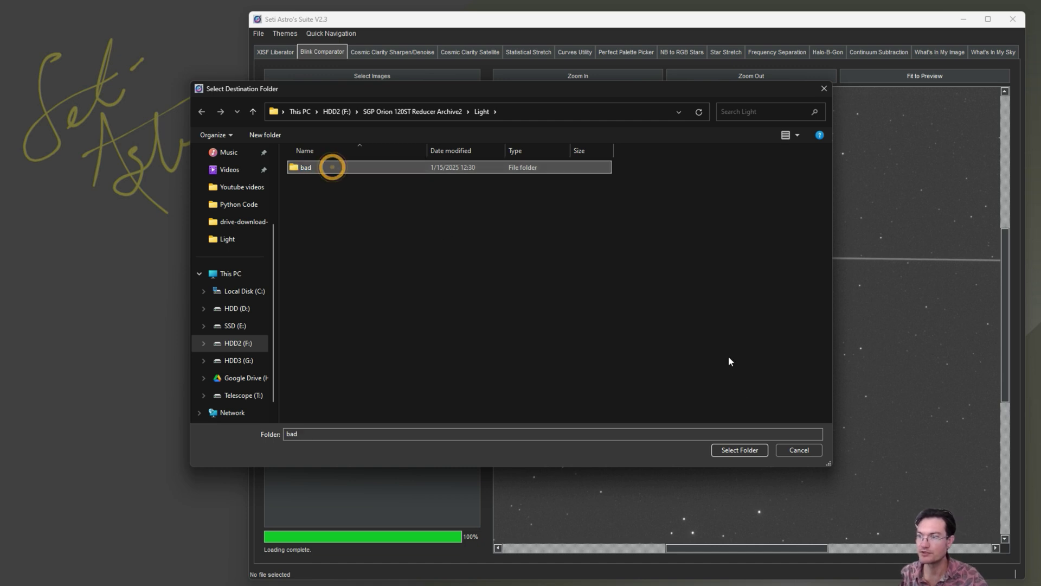
click(727, 451)
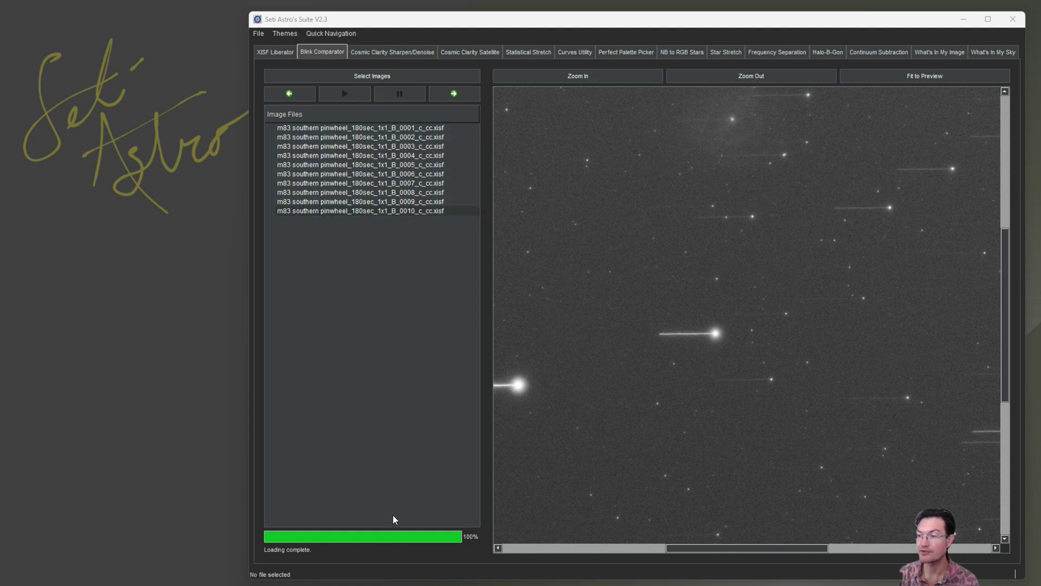
Load the five m83 southern pinwheel B frames 0027 through 0031 via Select Images
click(380, 74)
click(377, 341)
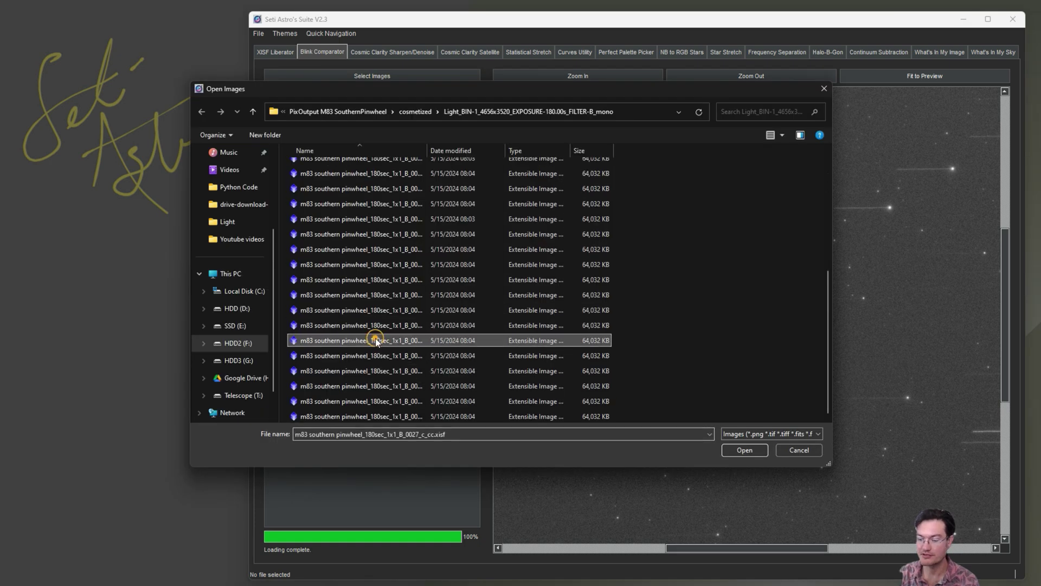
shift+click(382, 401)
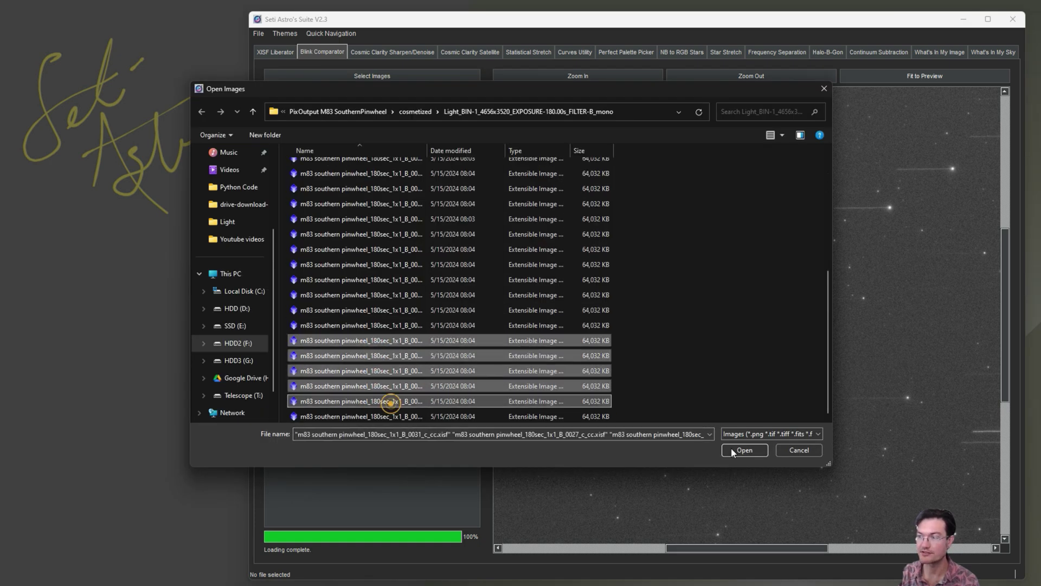
click(752, 451)
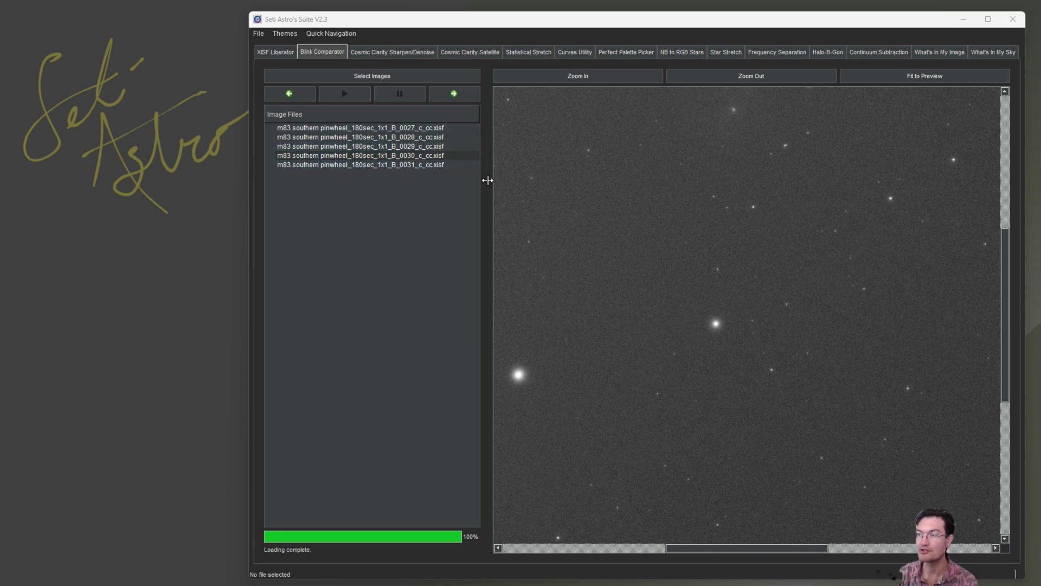
Drag the splitter between list and preview so the full M83 file names fit
drag(487, 180, 362, 234)
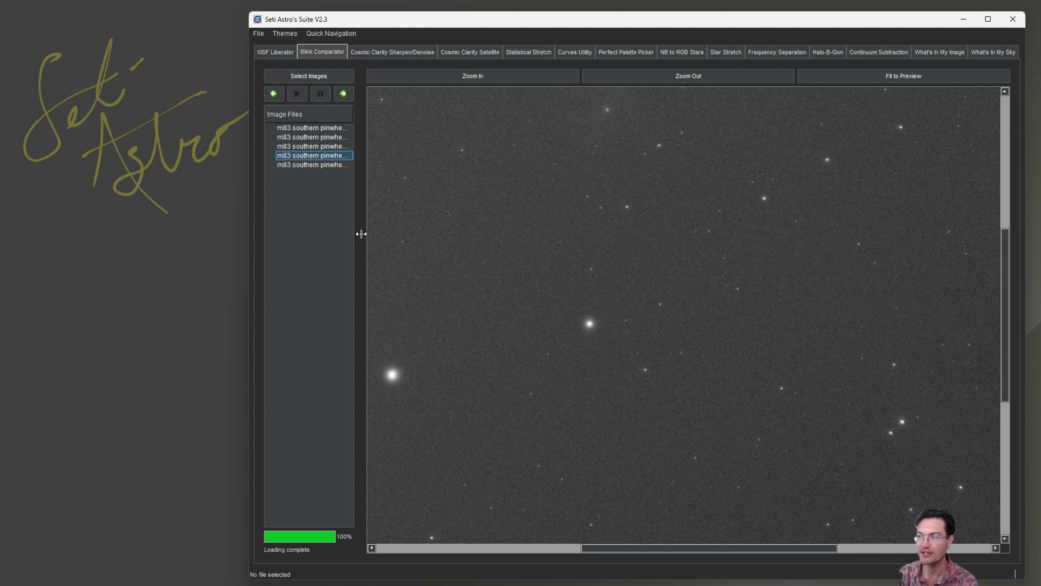
drag(361, 234, 483, 239)
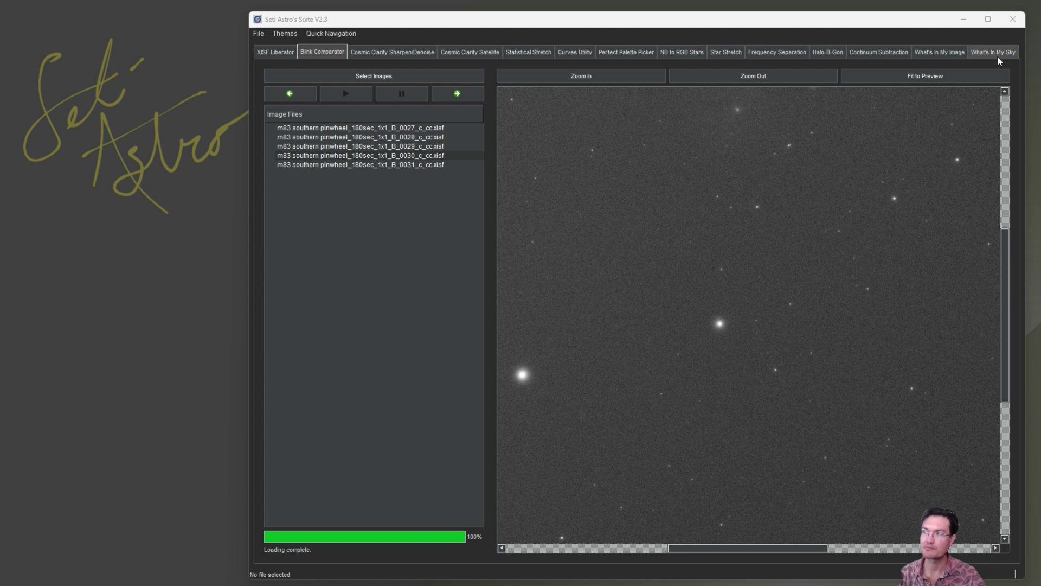
Shrink the application window and return to the Blink Comparator showing M83 frames 0027–0031
click(617, 53)
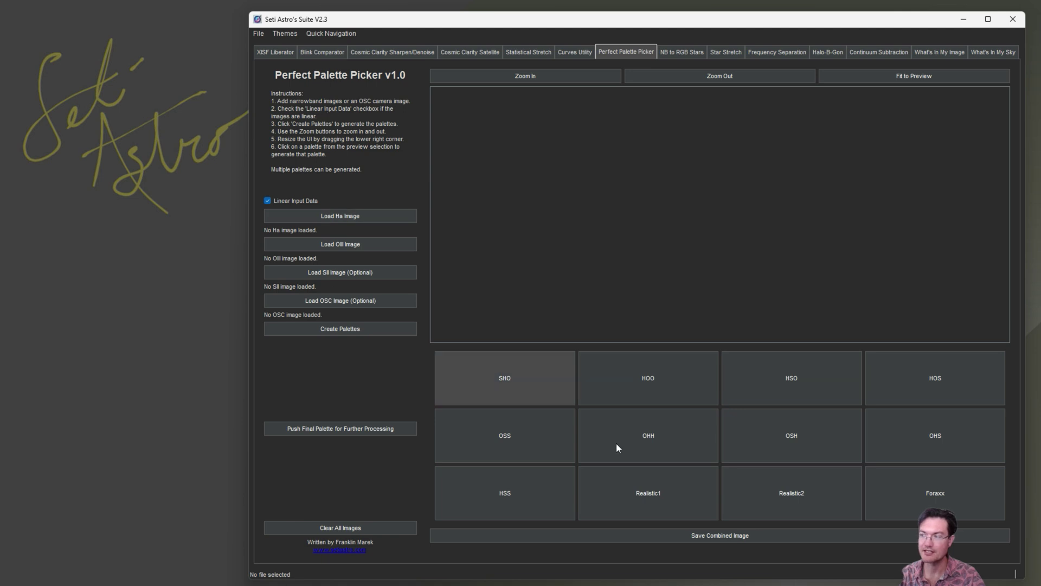
drag(1021, 578, 943, 404)
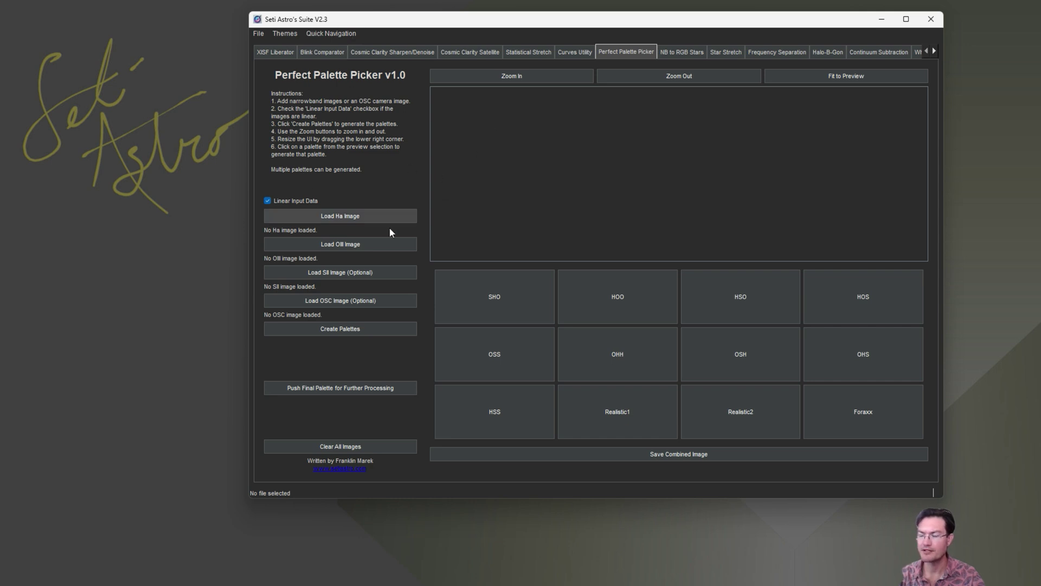
click(382, 52)
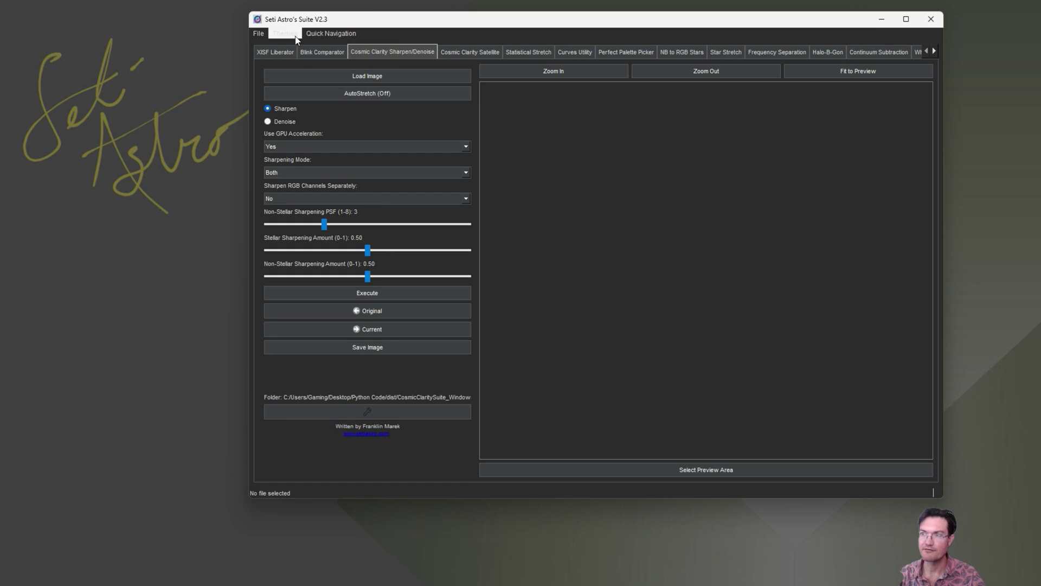
click(306, 52)
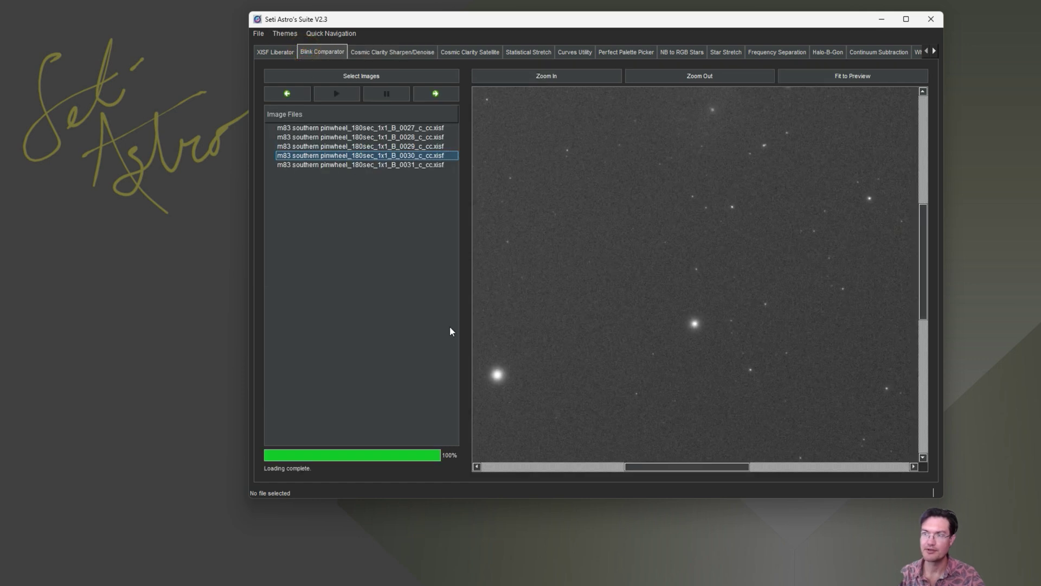